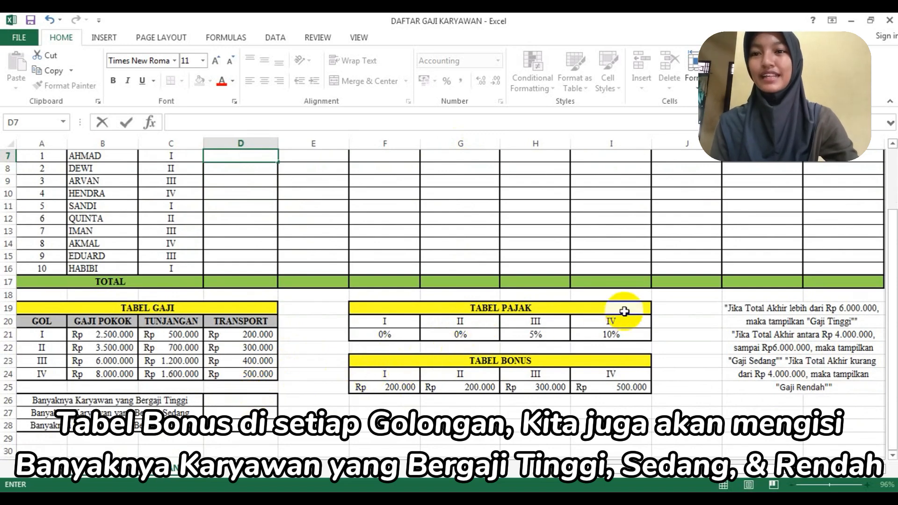
- Start a VLOOKUP formula in the first employee's Gaji Pokok cell, D7, with C7 as the lookup value
{"action": "scroll", "coordinate": [624, 311], "scroll_direction": "up", "scroll_amount": 2}
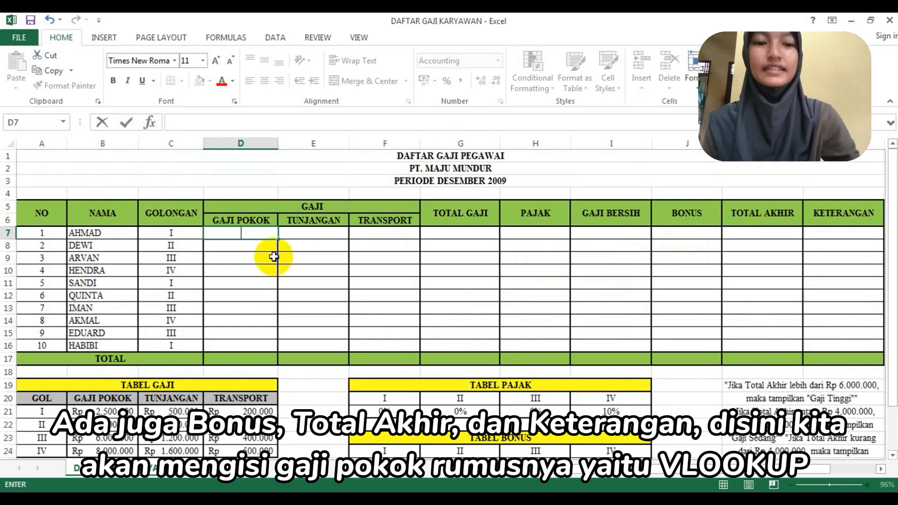
{"action": "type", "text": "="}
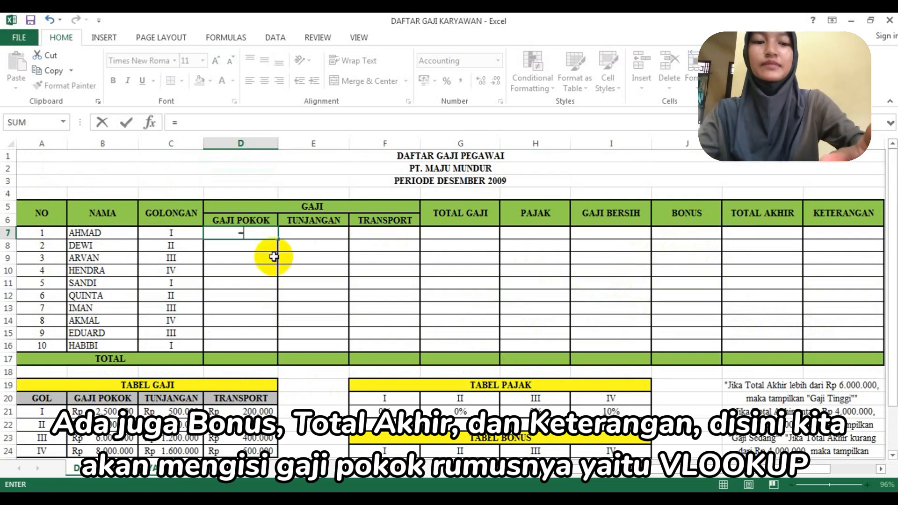
{"action": "type", "text": "vloo"}
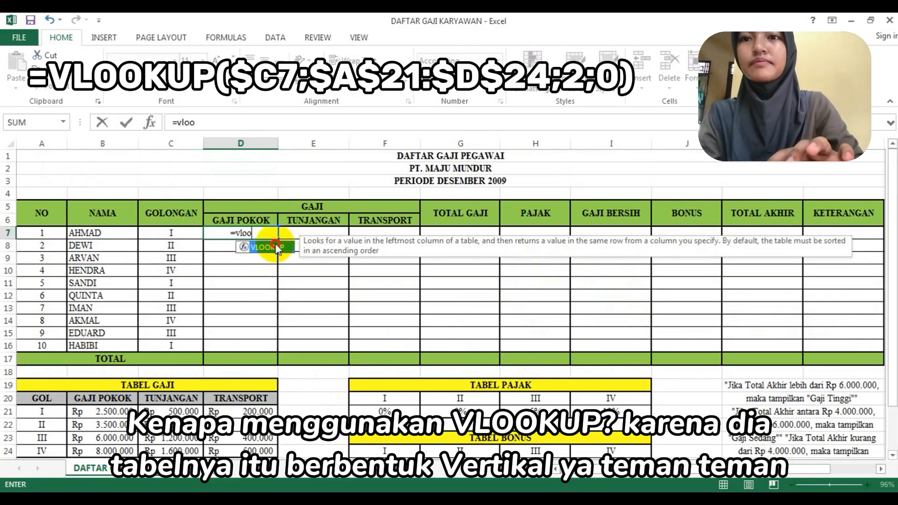
{"action": "double_click", "coordinate": [278, 248]}
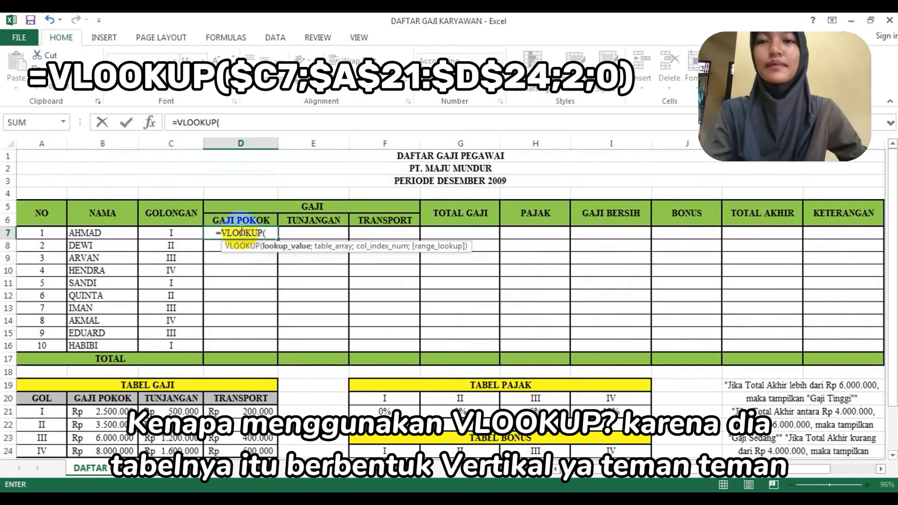
{"action": "scroll", "coordinate": [211, 384], "scroll_direction": "down", "scroll_amount": 1}
{"action": "scroll", "coordinate": [166, 278], "scroll_direction": "up", "scroll_amount": 1}
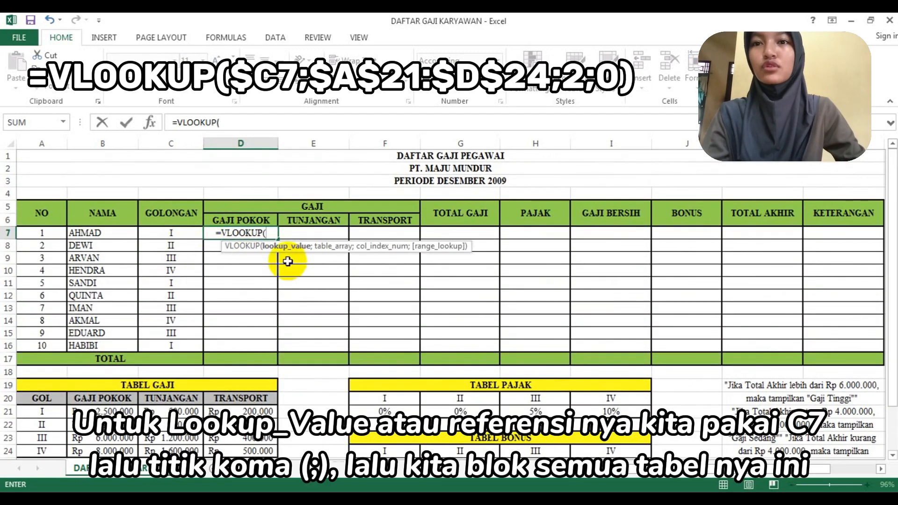
{"action": "left_click", "coordinate": [175, 233]}
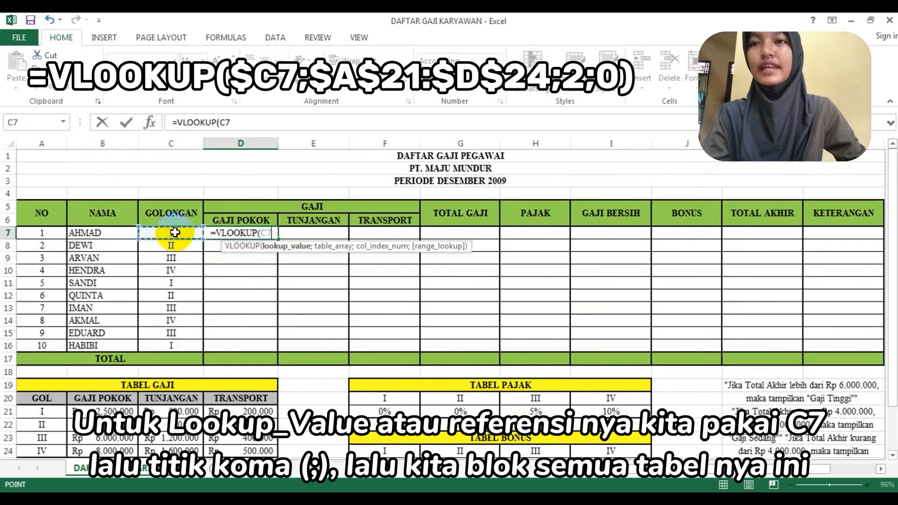
{"action": "type", "text": ";"}
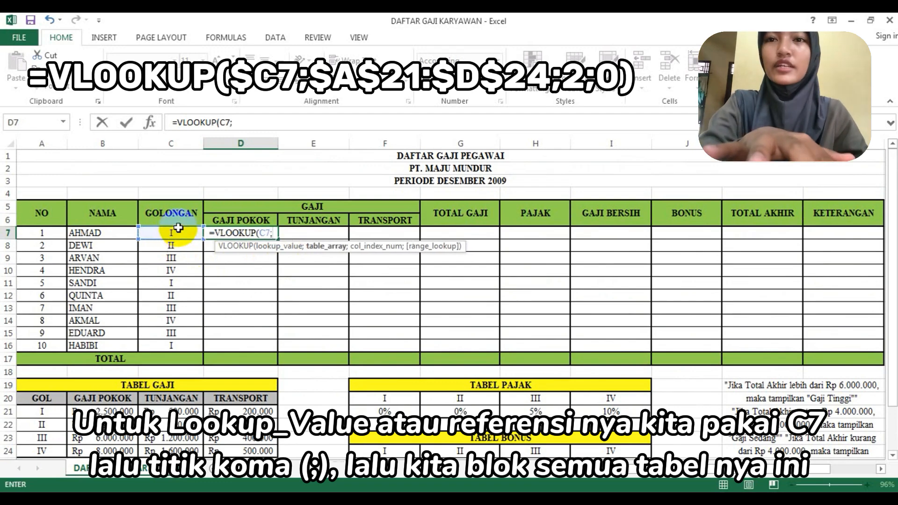
- Complete the D7 VLOOKUP arguments with table range A21:D24, column index 2 and range lookup 0
{"action": "scroll", "coordinate": [187, 309], "scroll_direction": "down", "scroll_amount": 1}
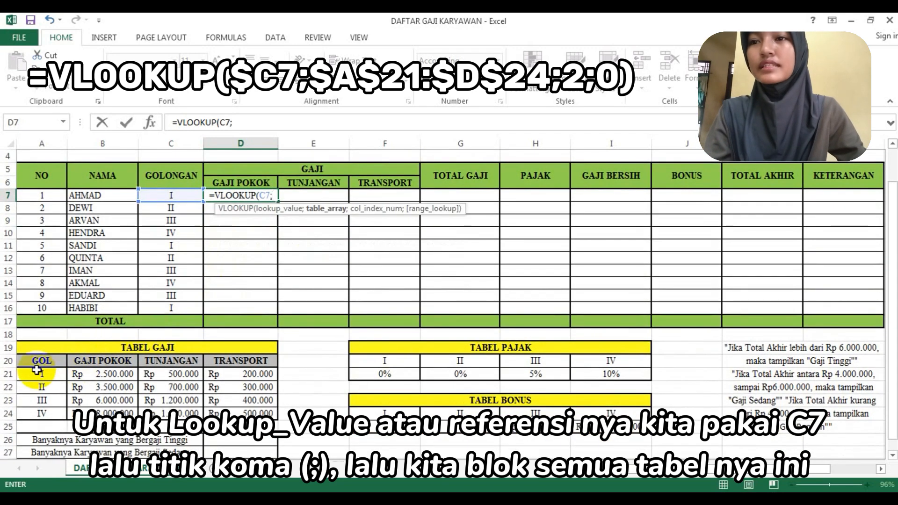
{"action": "left_click_drag", "start_coordinate": [33, 374], "coordinate": [236, 412]}
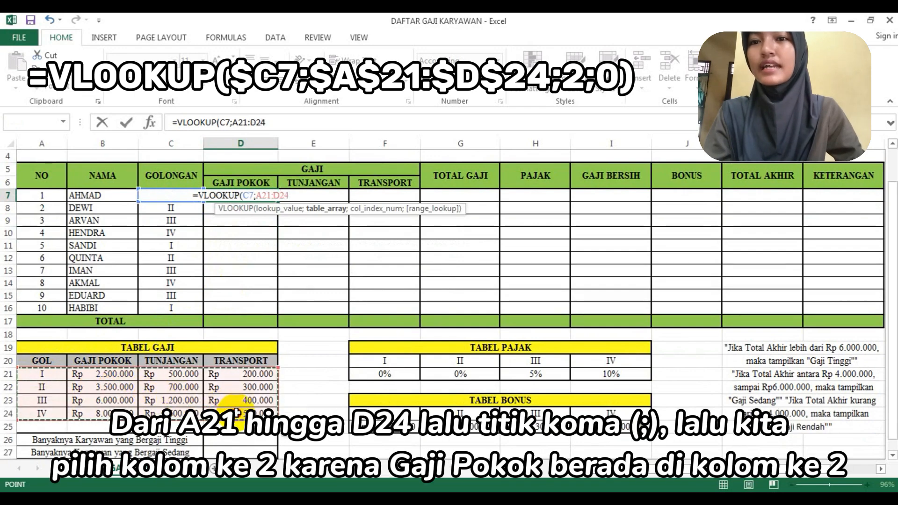
{"action": "type", "text": ";"}
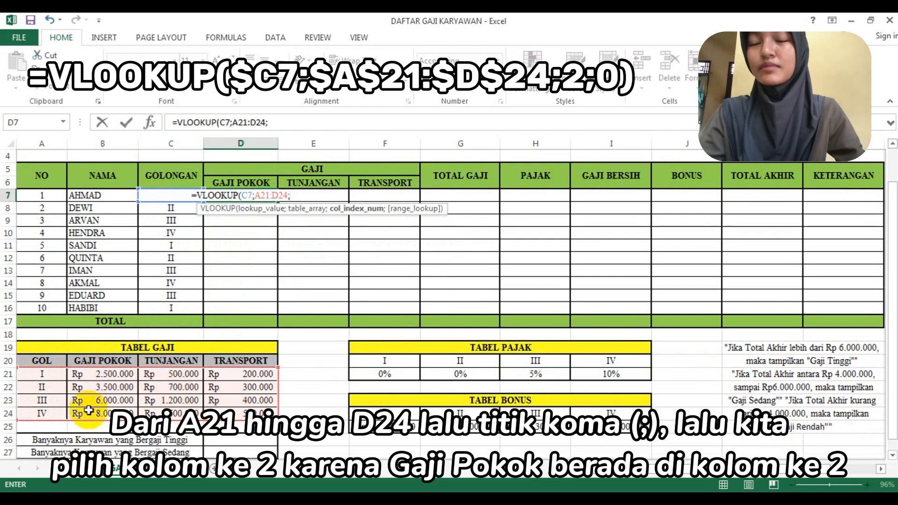
{"action": "type", "text": "2;0"}
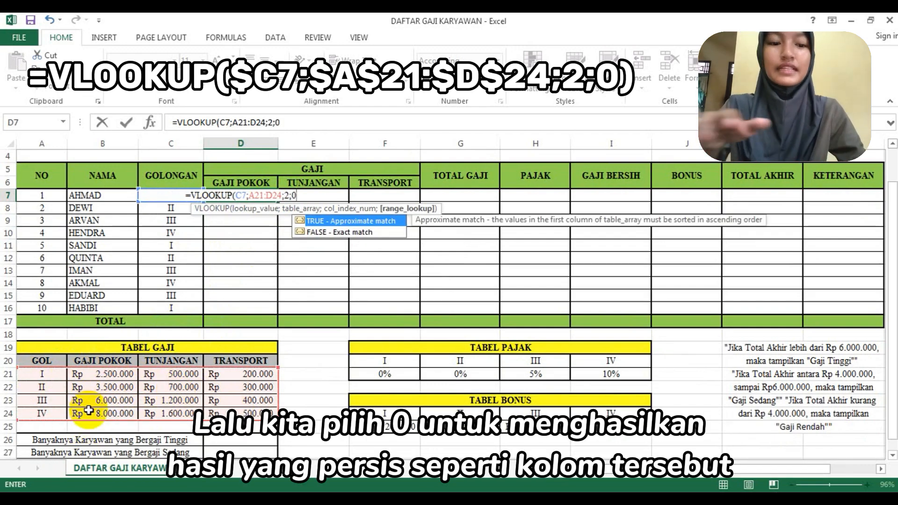
{"action": "type", "text": ")"}
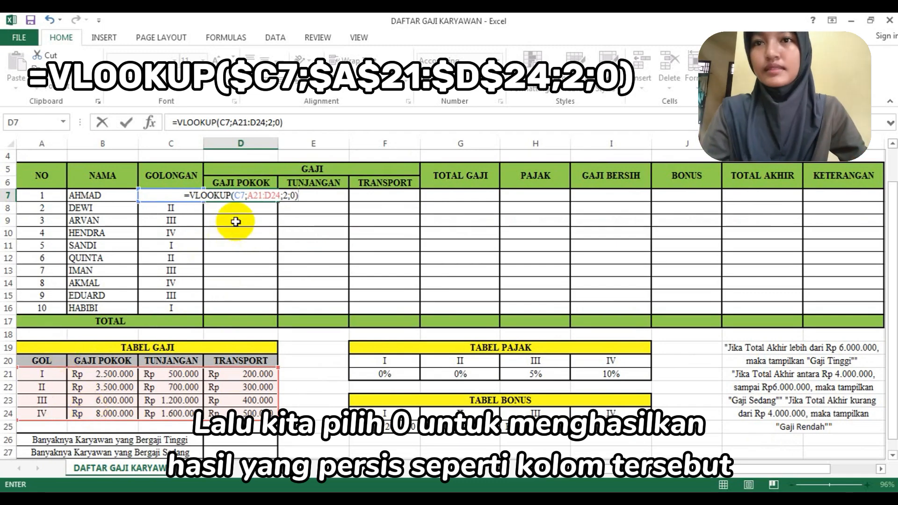
- Make the D7 formula's references absolute as $C7 and $A$21:$D$24, and enter the formula
{"action": "left_click", "coordinate": [235, 197]}
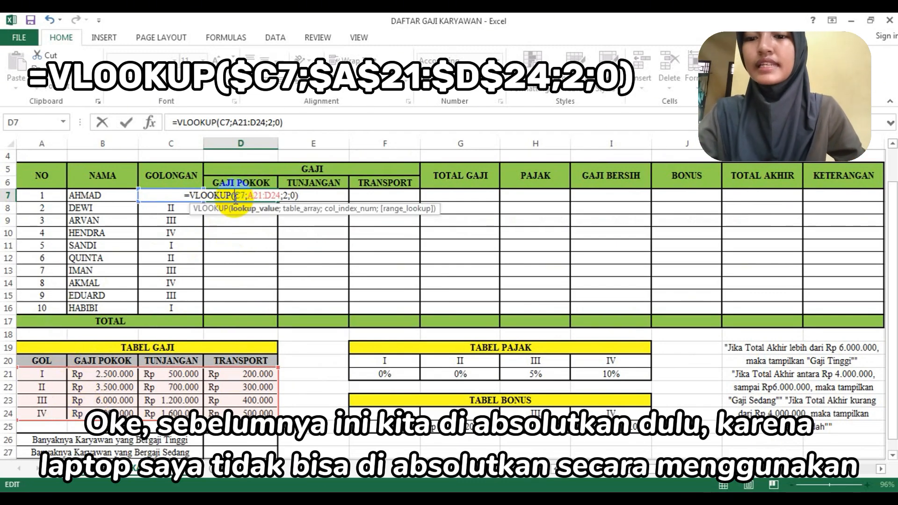
{"action": "type", "text": "$"}
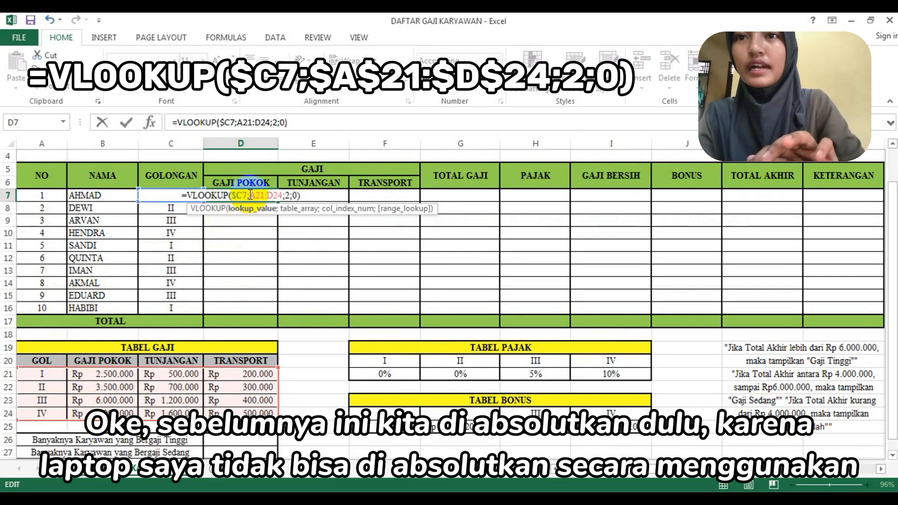
{"action": "left_click", "coordinate": [250, 195]}
{"action": "type", "text": "$"}
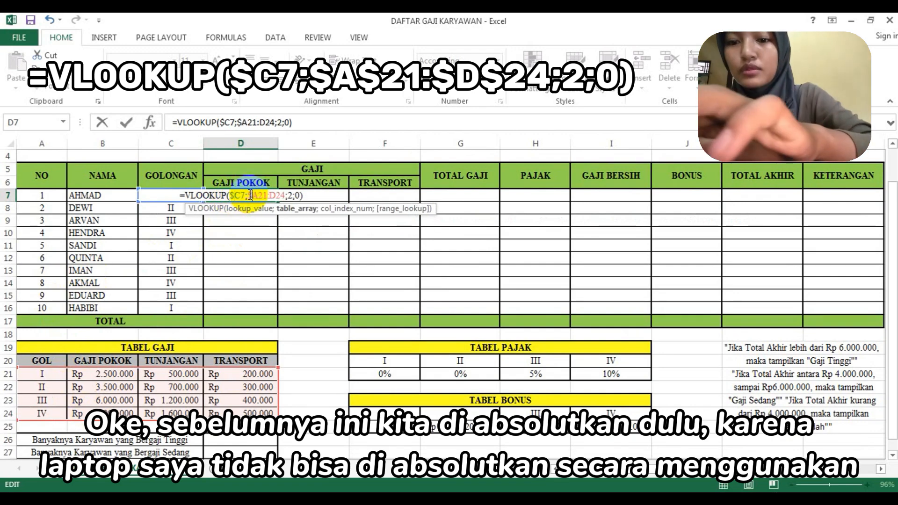
{"action": "left_click", "coordinate": [258, 196]}
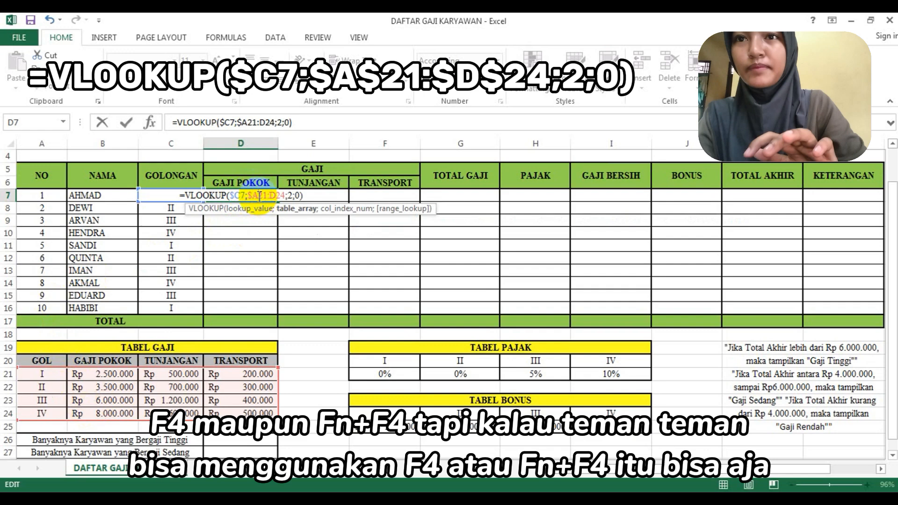
{"action": "type", "text": "$"}
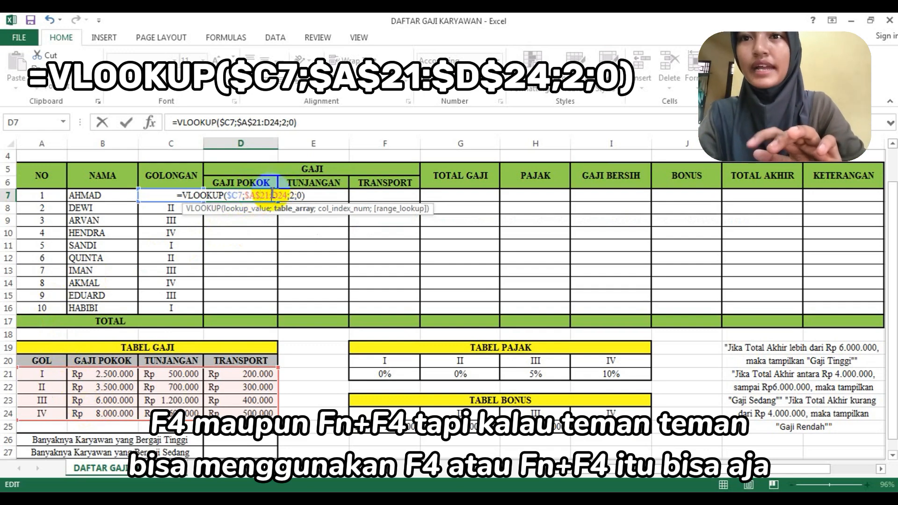
{"action": "left_click", "coordinate": [272, 194]}
{"action": "type", "text": "$"}
{"action": "left_click", "coordinate": [280, 196]}
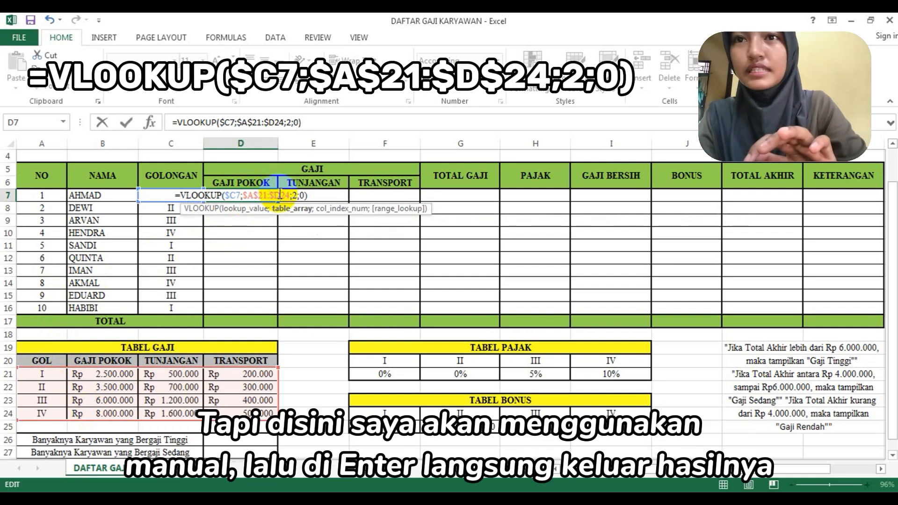
{"action": "type", "text": "$"}
{"action": "key", "text": "Return"}
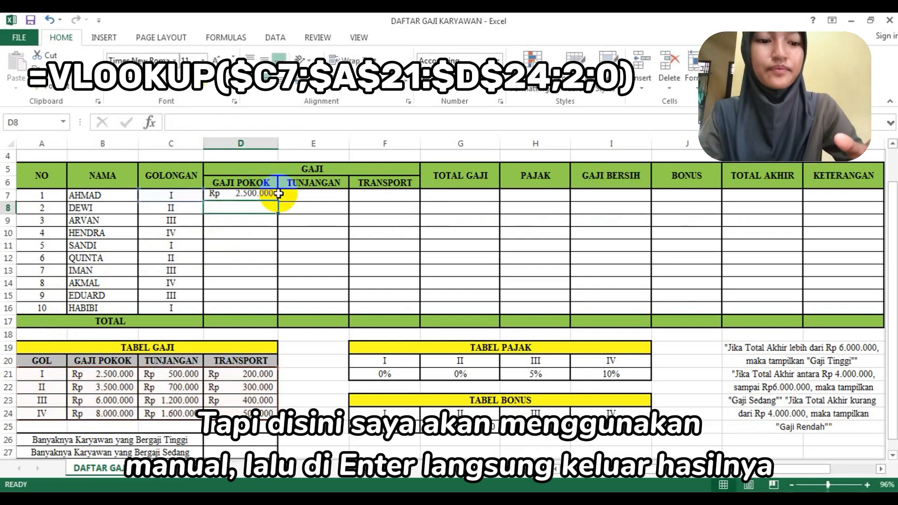
- Start a VLOOKUP formula in the first employee's Tunjangan cell, E7, using C7 as the lookup value
{"action": "double_click", "coordinate": [300, 194]}
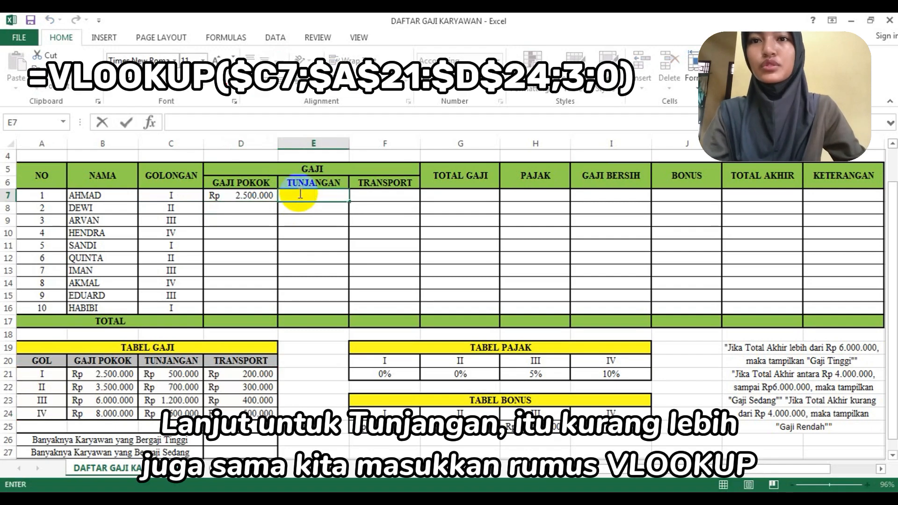
{"action": "type", "text": "=vlo"}
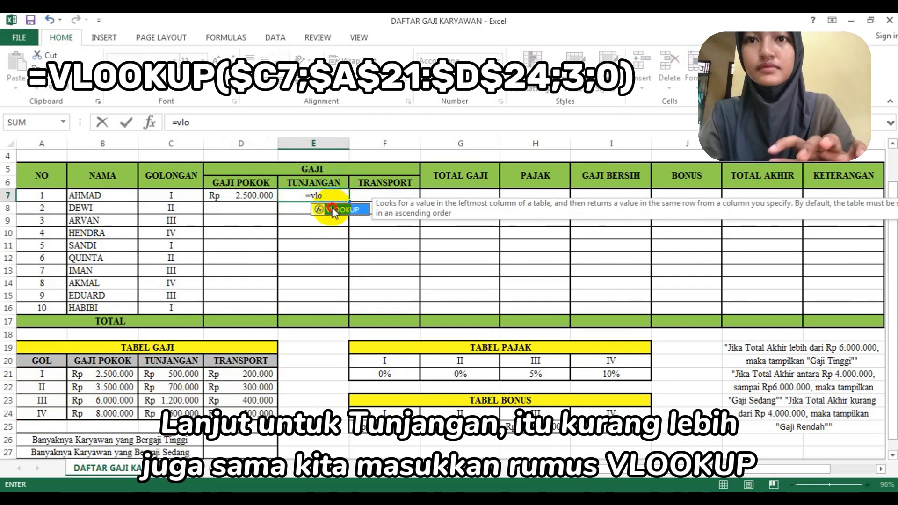
{"action": "double_click", "coordinate": [332, 210]}
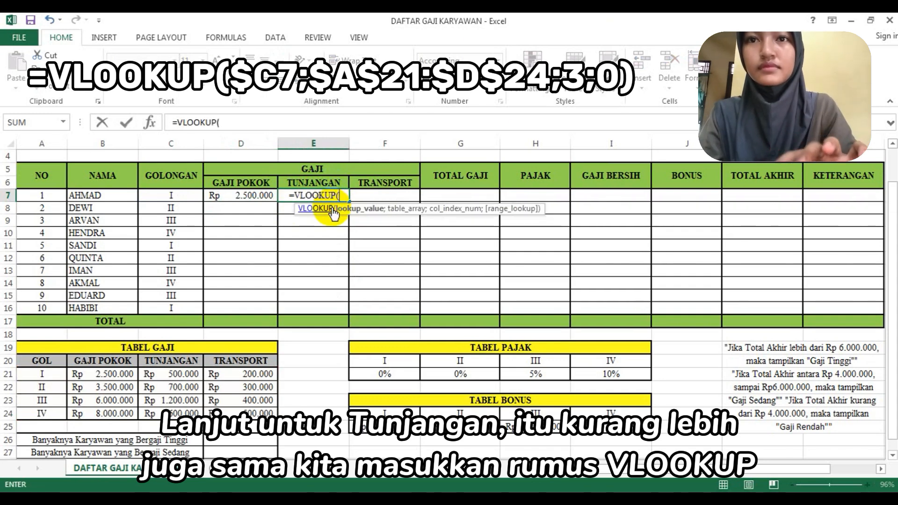
{"action": "left_click", "coordinate": [180, 196]}
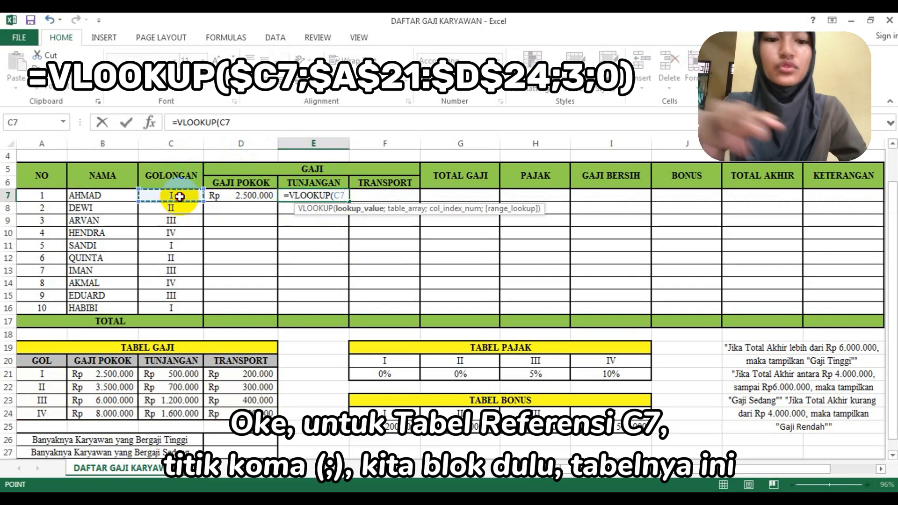
{"action": "scroll", "coordinate": [179, 331], "scroll_direction": "down", "scroll_amount": 1}
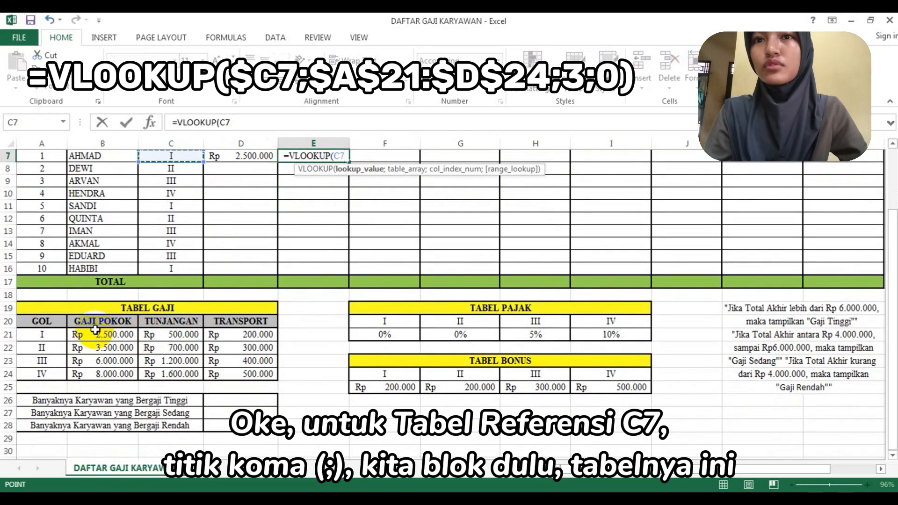
{"action": "type", "text": ";"}
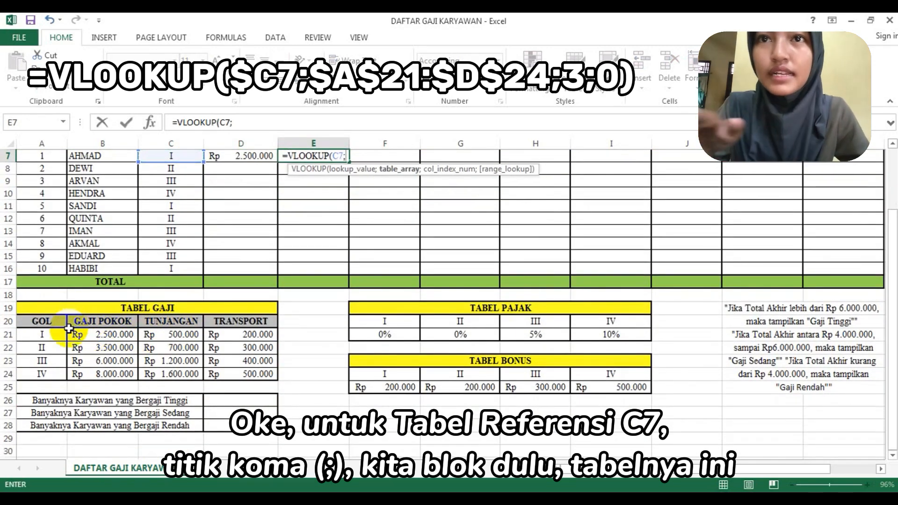
- Complete the E7 VLOOKUP arguments with table range A21:D24, column index 3 and range lookup 0
{"action": "left_click_drag", "start_coordinate": [60, 340], "coordinate": [261, 375]}
{"action": "type", "text": ";"}
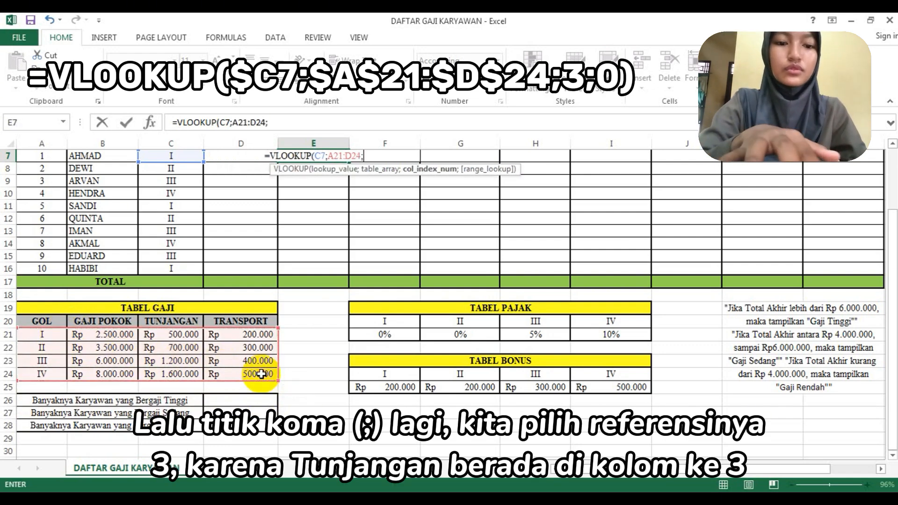
{"action": "type", "text": "3"}
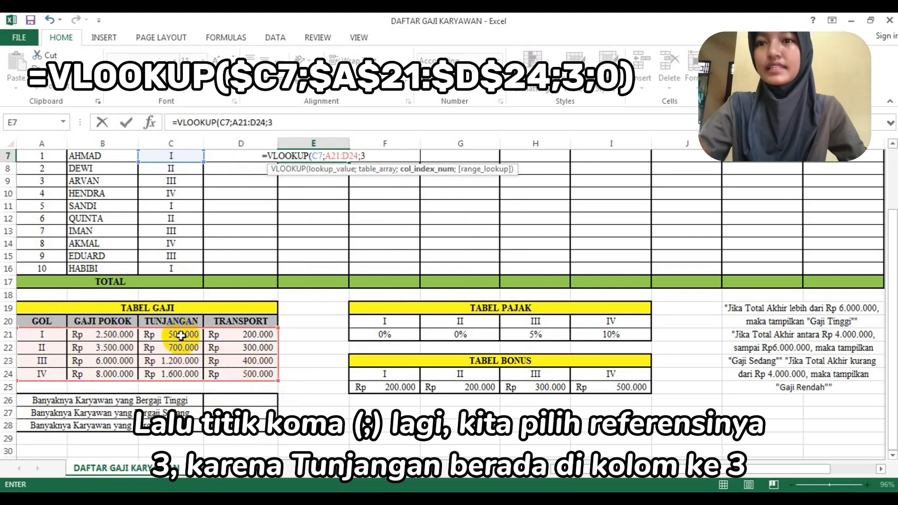
{"action": "type", "text": ";"}
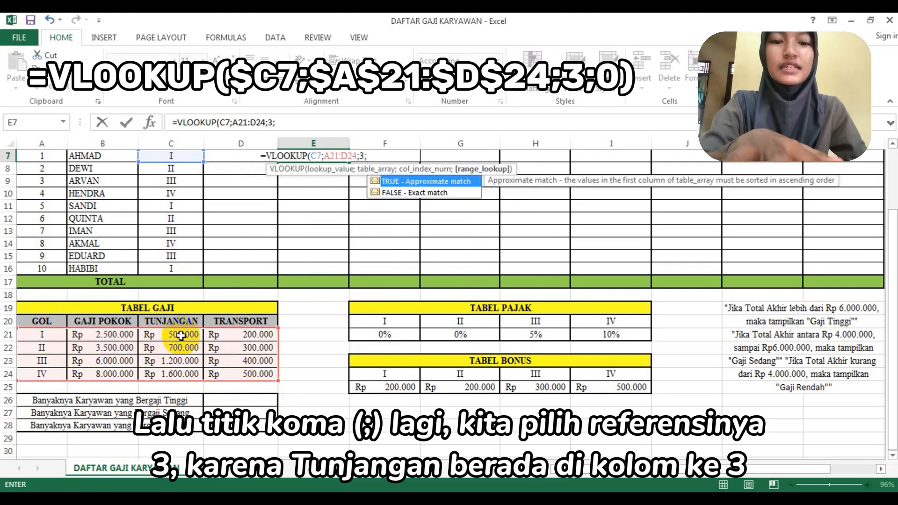
{"action": "type", "text": "0)"}
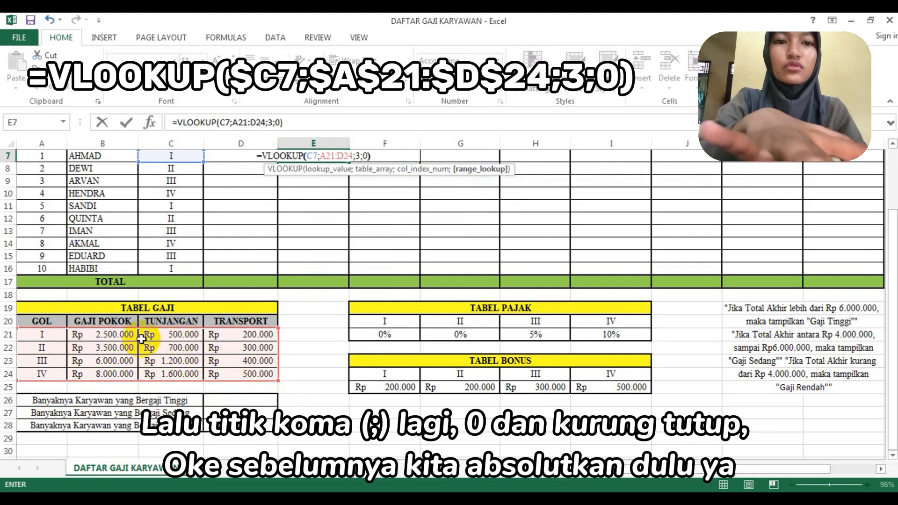
- Make the E7 formula's references absolute as $C7 and $A$21:$D$24, and enter the formula
{"action": "scroll", "coordinate": [221, 287], "scroll_direction": "up", "scroll_amount": 2}
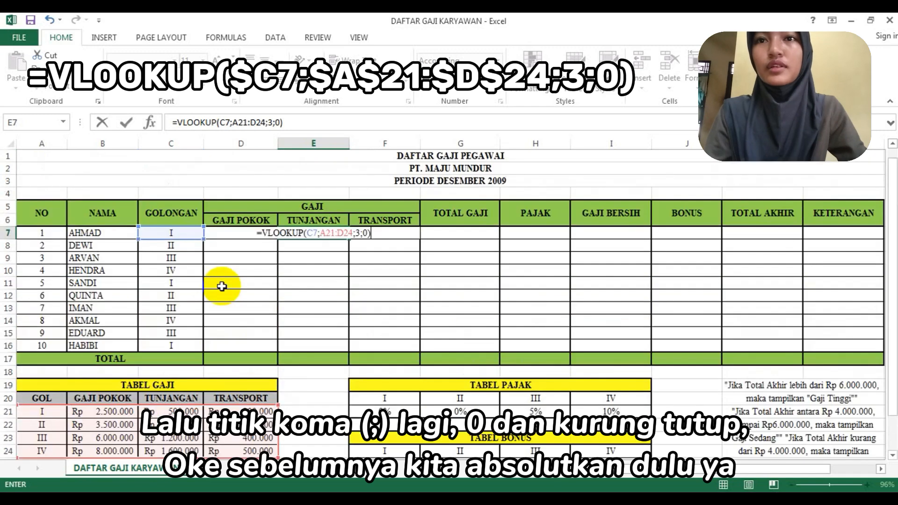
{"action": "left_click", "coordinate": [308, 234]}
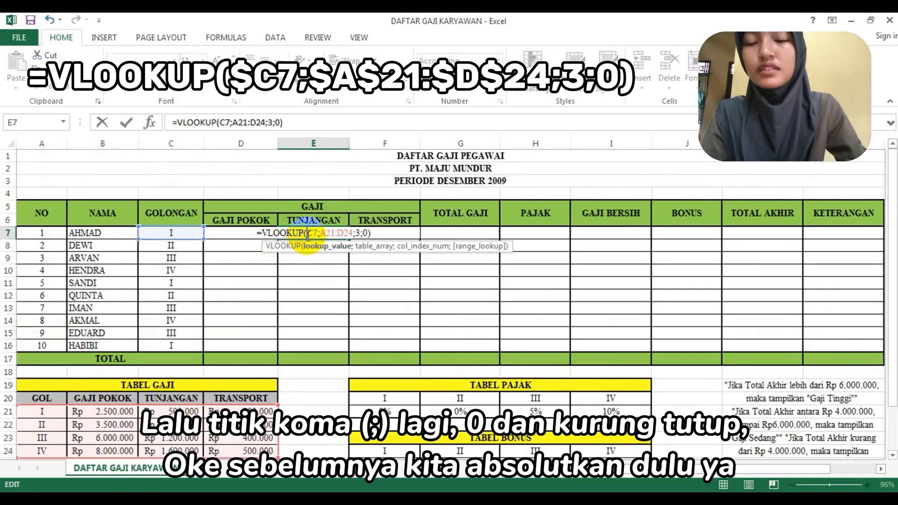
{"action": "type", "text": "$"}
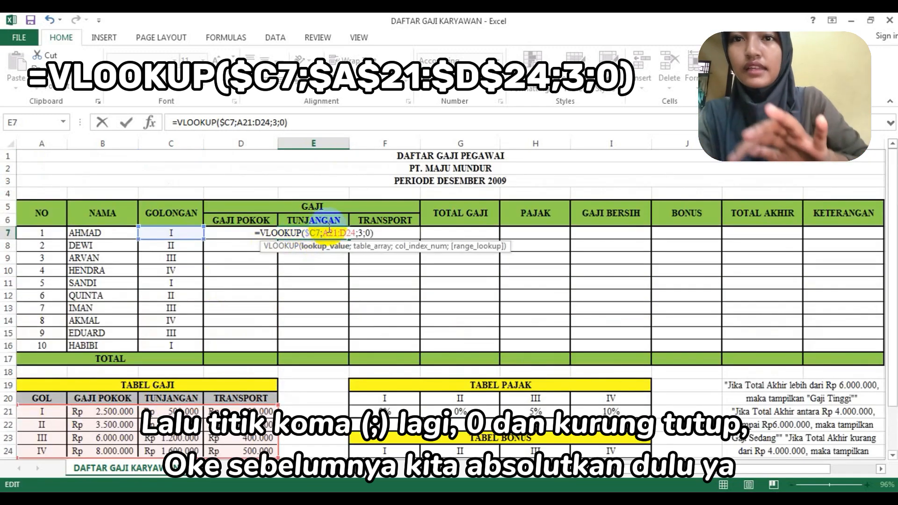
{"action": "left_click", "coordinate": [324, 233]}
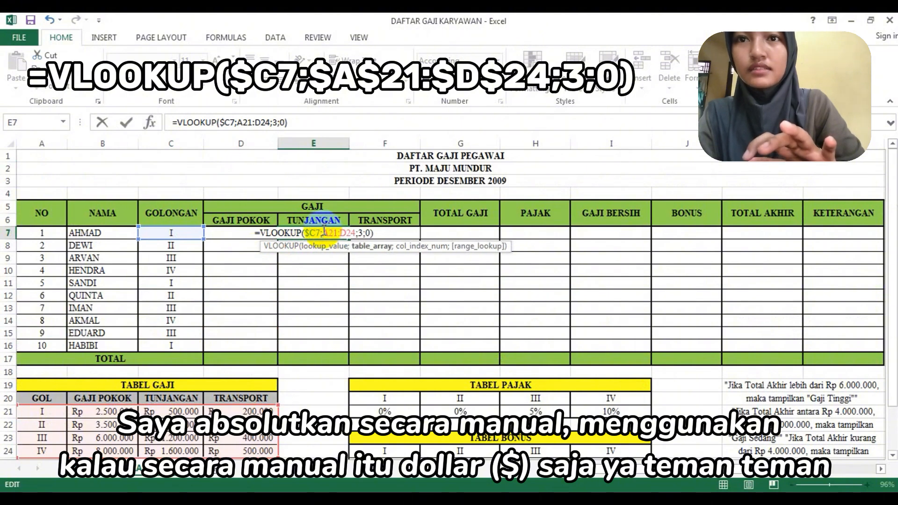
{"action": "type", "text": "$"}
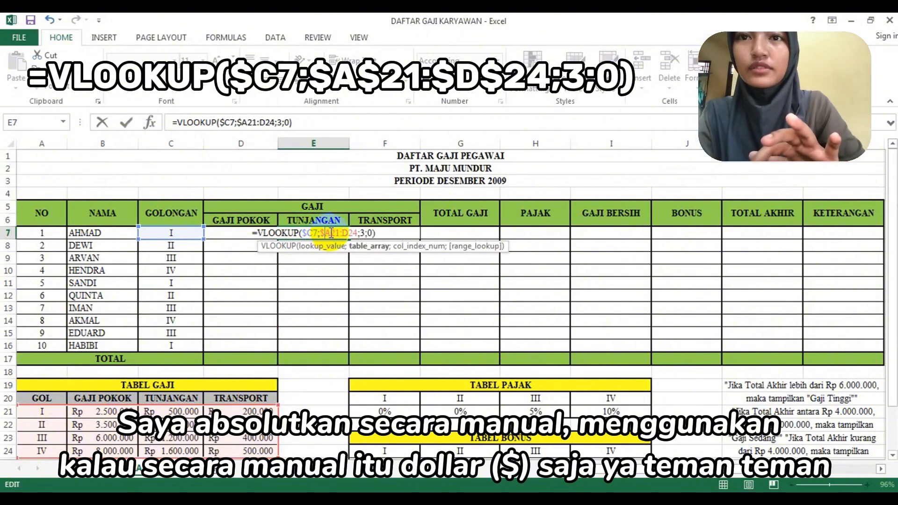
{"action": "left_click", "coordinate": [331, 232]}
{"action": "type", "text": "$"}
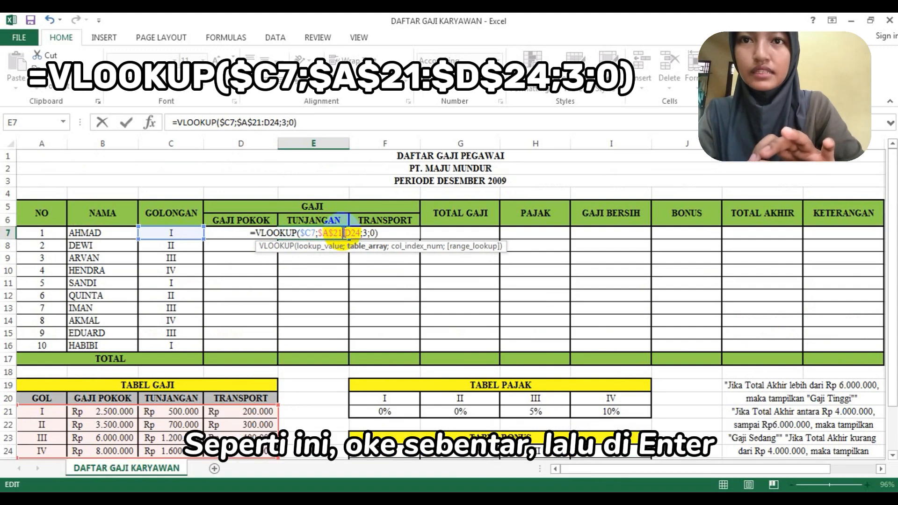
{"action": "left_click", "coordinate": [345, 232]}
{"action": "type", "text": "$"}
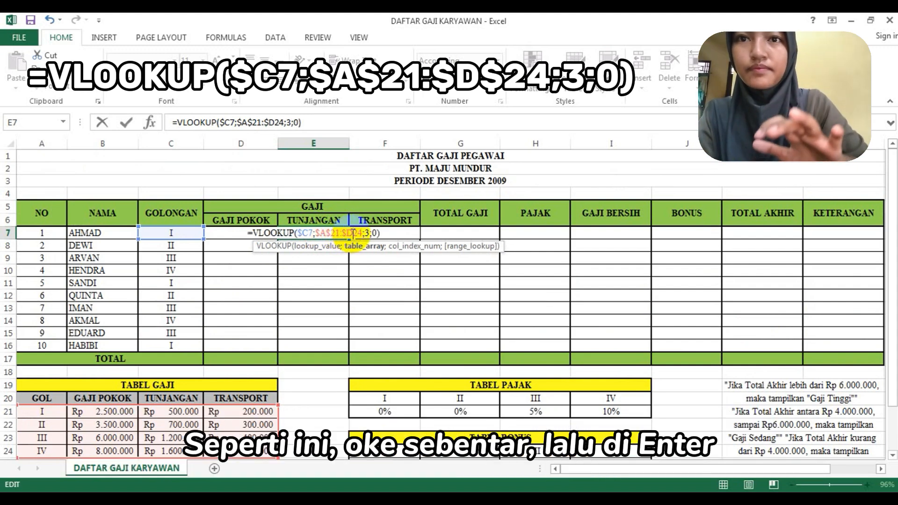
{"action": "left_click", "coordinate": [353, 233]}
{"action": "type", "text": "$"}
{"action": "key", "text": "Return"}
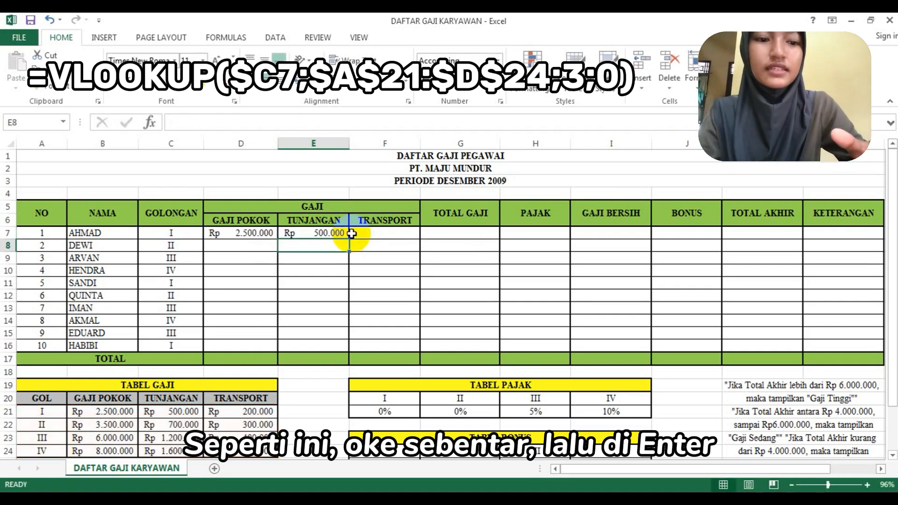
- Start a VLOOKUP formula in the first employee's Transport cell, F7, using C7 as the lookup value
{"action": "left_click", "coordinate": [368, 233]}
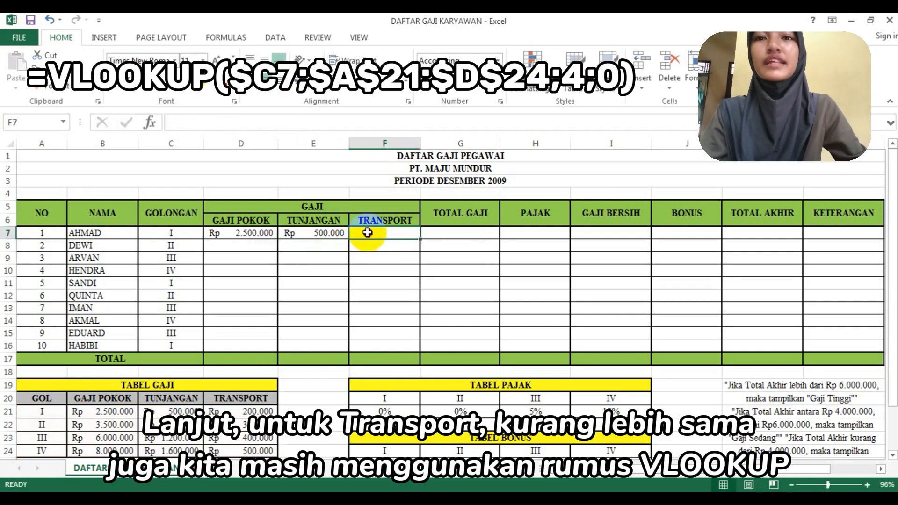
{"action": "double_click", "coordinate": [368, 232]}
{"action": "type", "text": "=vloo"}
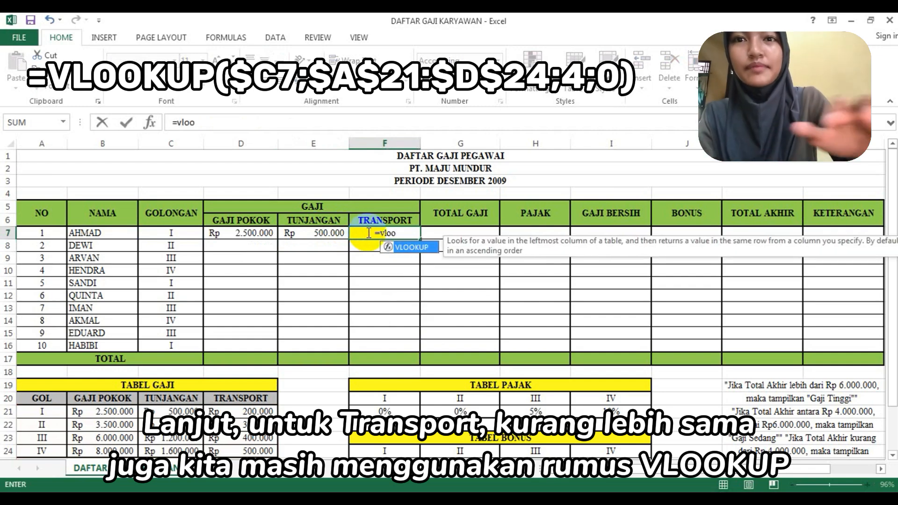
{"action": "double_click", "coordinate": [402, 247]}
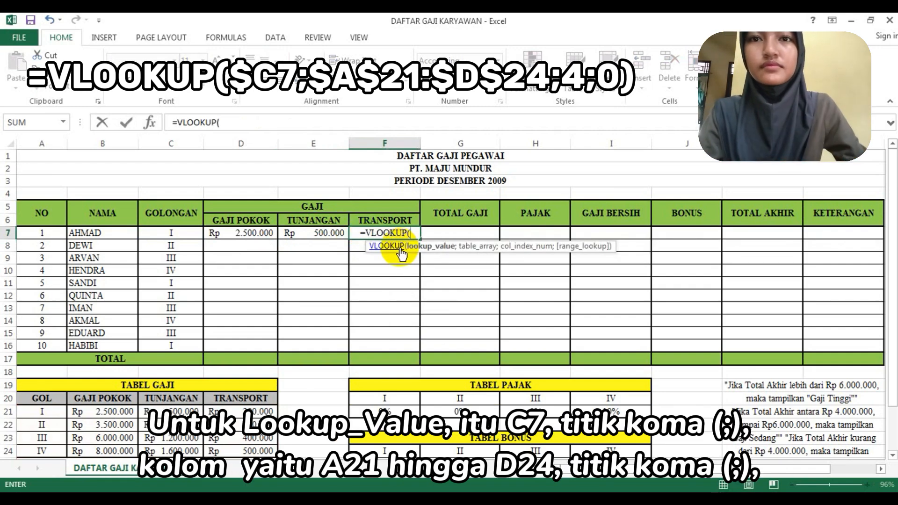
{"action": "scroll", "coordinate": [190, 301], "scroll_direction": "down", "scroll_amount": 1}
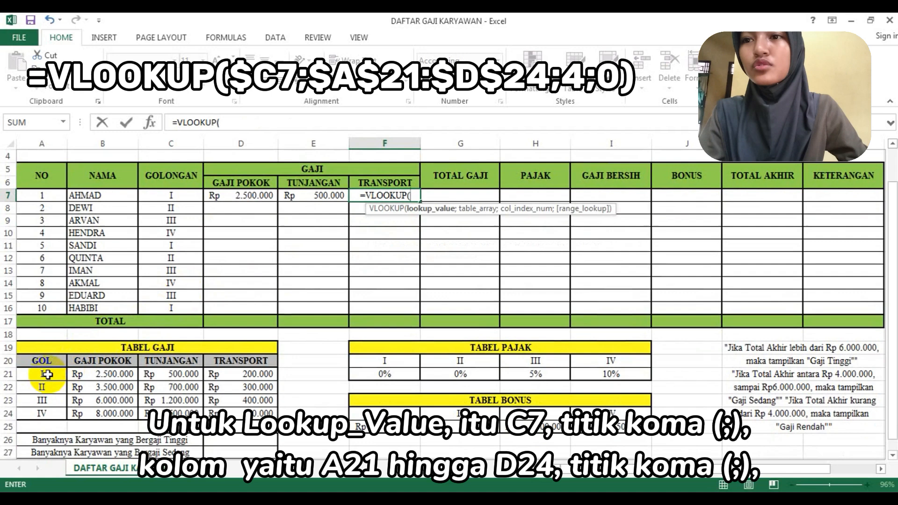
{"action": "left_click", "coordinate": [148, 196]}
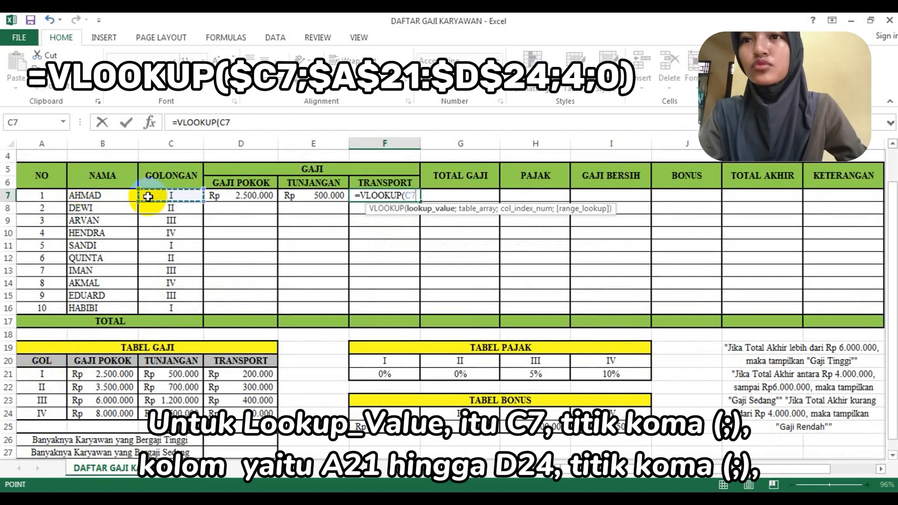
{"action": "type", "text": ";"}
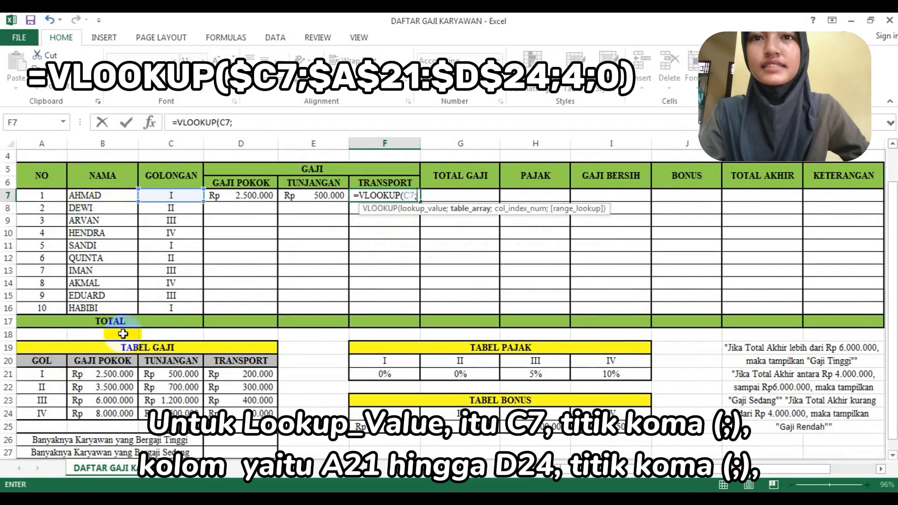
- Complete the F7 VLOOKUP arguments with table range A21:D24, column index 4 and range lookup 0
{"action": "left_click_drag", "start_coordinate": [42, 374], "coordinate": [228, 410]}
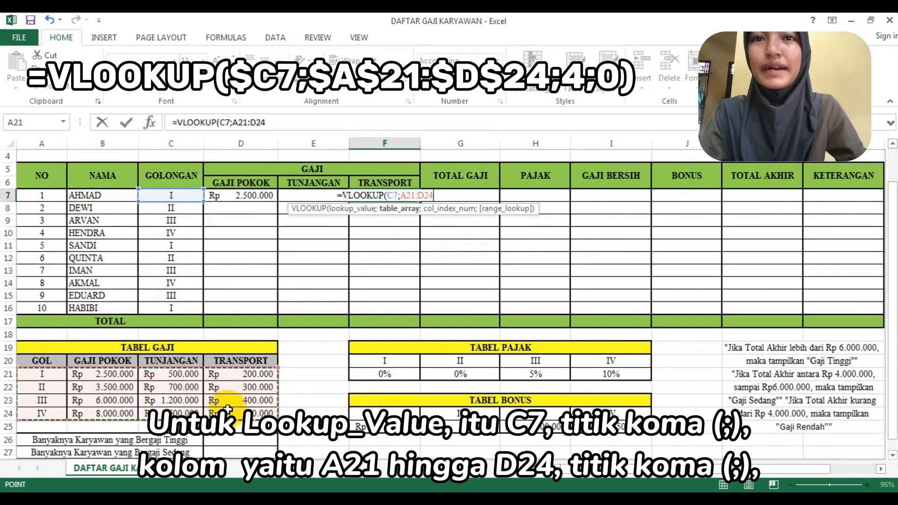
{"action": "type", "text": ";"}
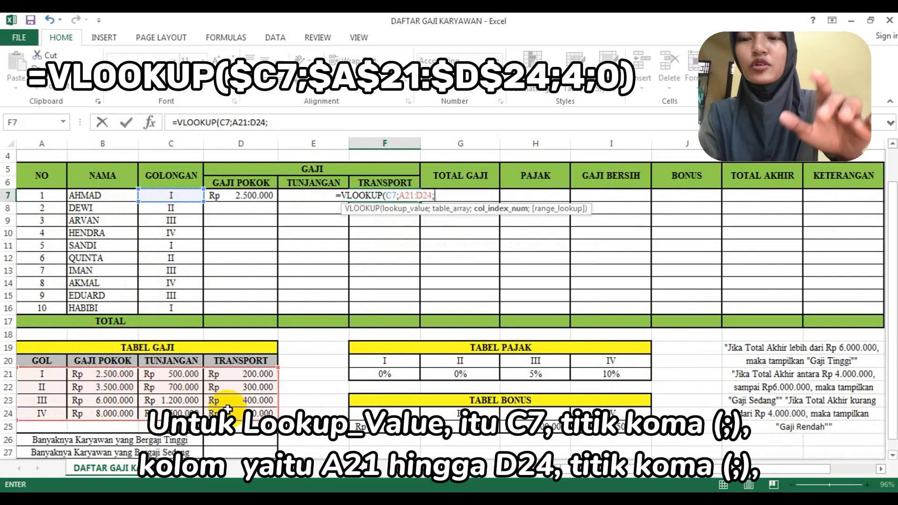
{"action": "type", "text": "4;0"}
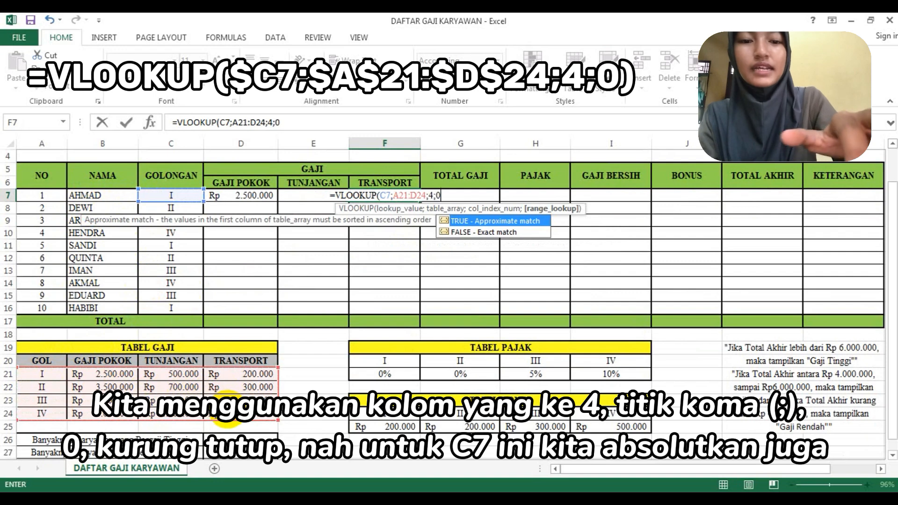
{"action": "type", "text": ")"}
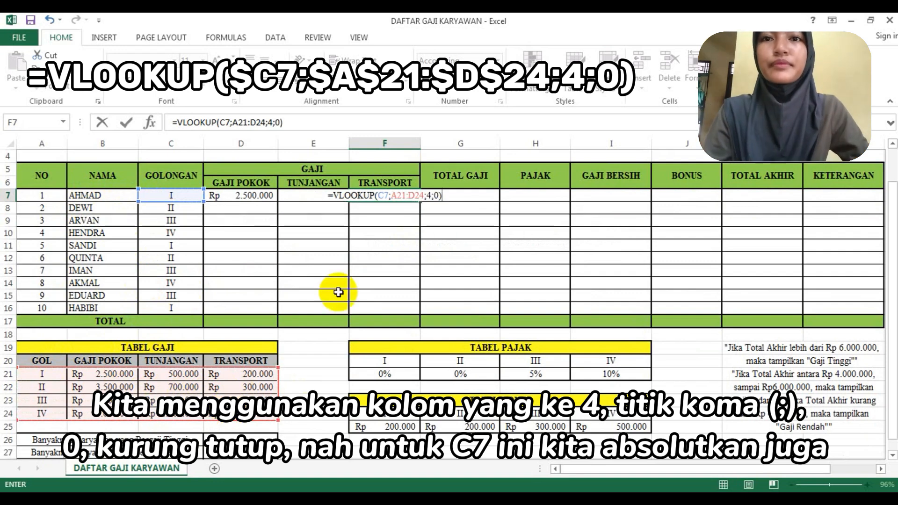
- Make the F7 formula's references absolute as $C7 and $A$21:$D$24, and enter the formula
{"action": "left_click", "coordinate": [376, 197]}
{"action": "left_click", "coordinate": [378, 195]}
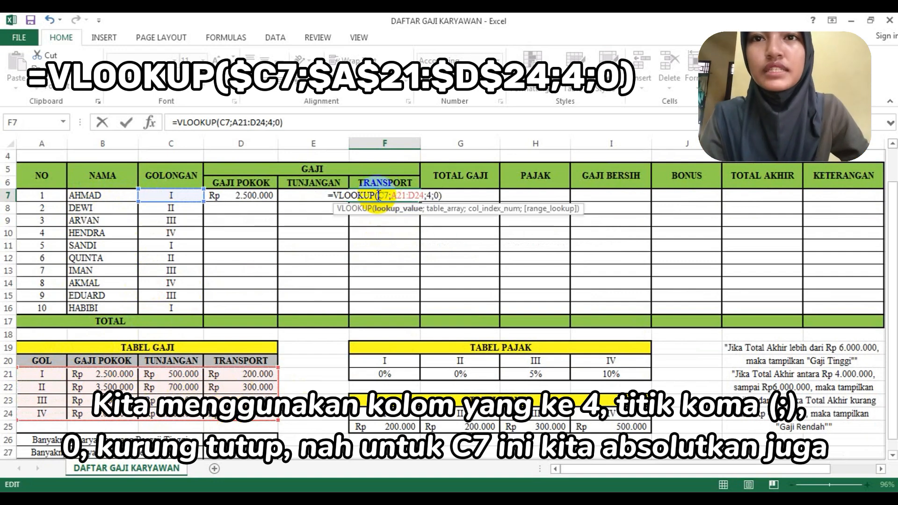
{"action": "type", "text": "$"}
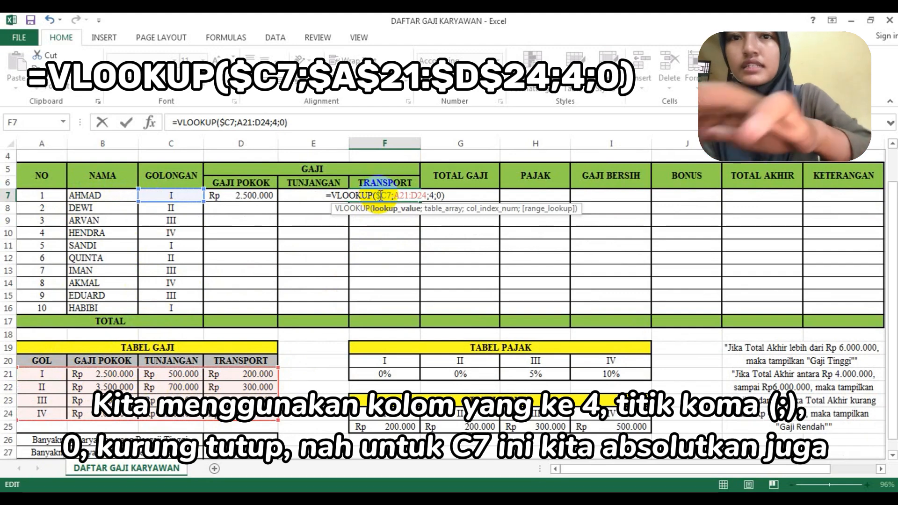
{"action": "left_click", "coordinate": [395, 195]}
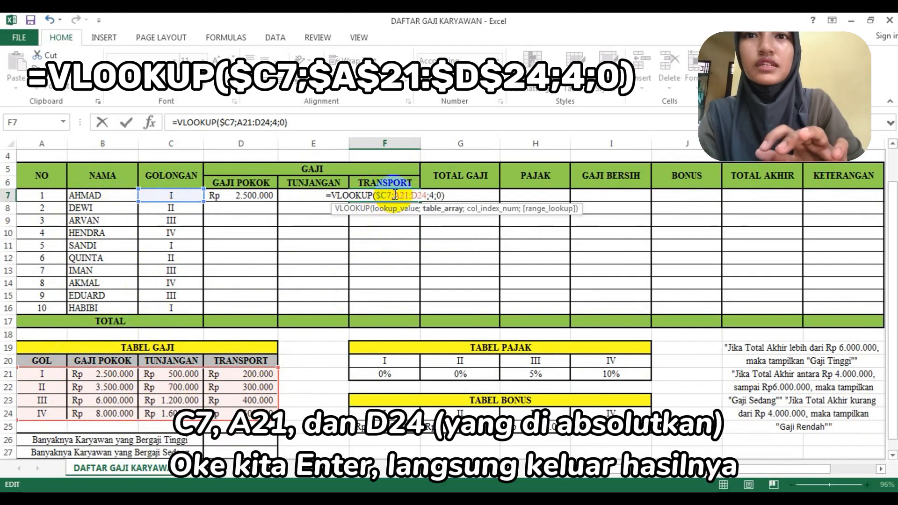
{"action": "type", "text": "$"}
{"action": "left_click", "coordinate": [403, 195]}
{"action": "type", "text": "$D"}
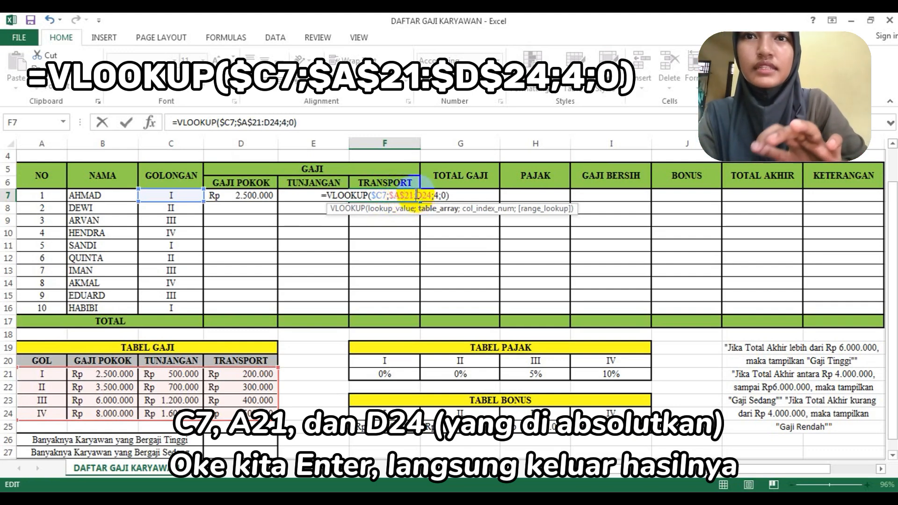
{"action": "type", "text": "$2"}
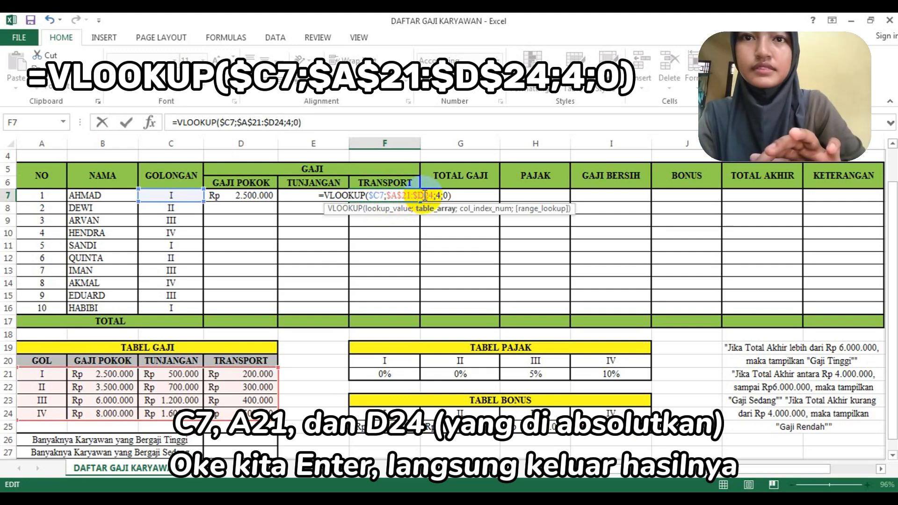
{"action": "type", "text": "4"}
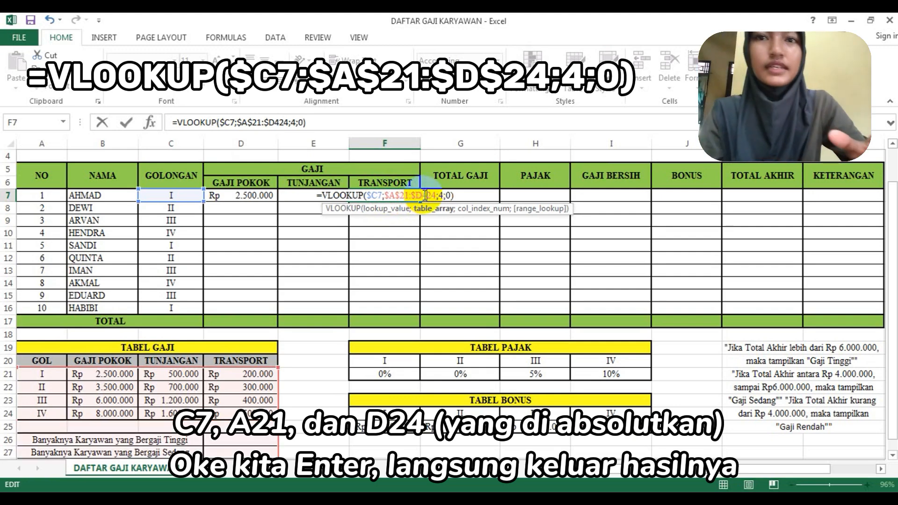
{"action": "key", "text": "BackSpace"}
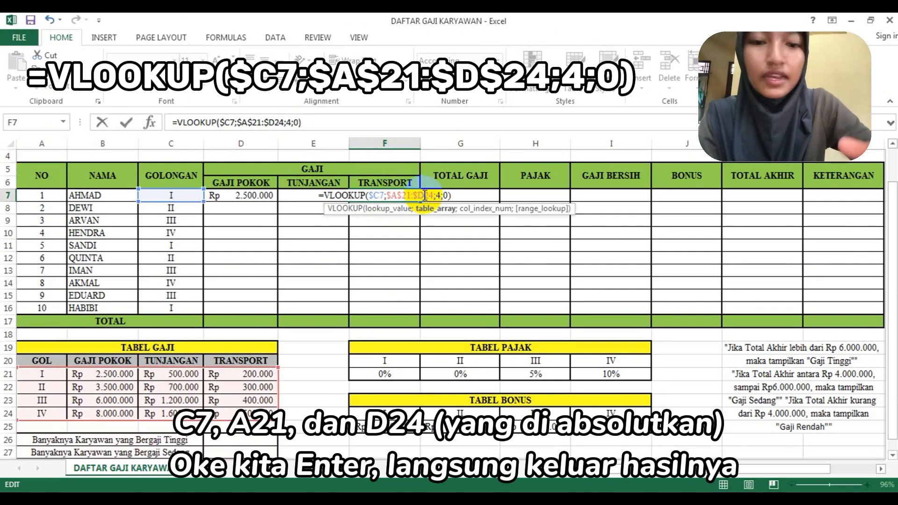
{"action": "type", "text": "$"}
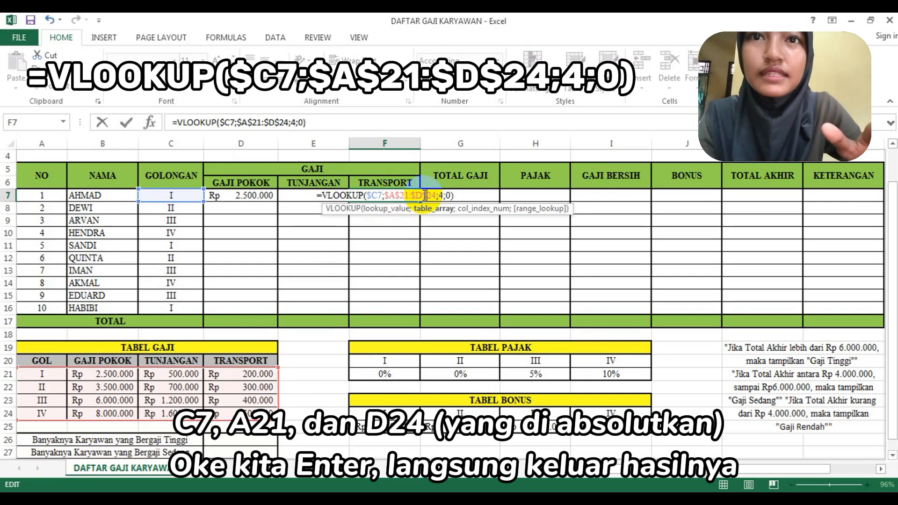
{"action": "key", "text": "Return"}
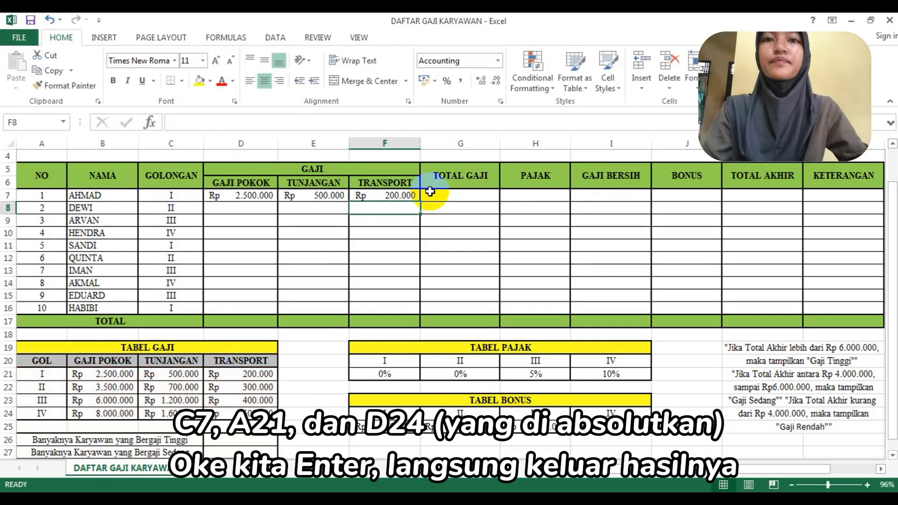
- Calculate the first employee's Total Gaji in G7 with a SUM of D7:F7
{"action": "left_click", "coordinate": [433, 193]}
{"action": "double_click", "coordinate": [433, 193]}
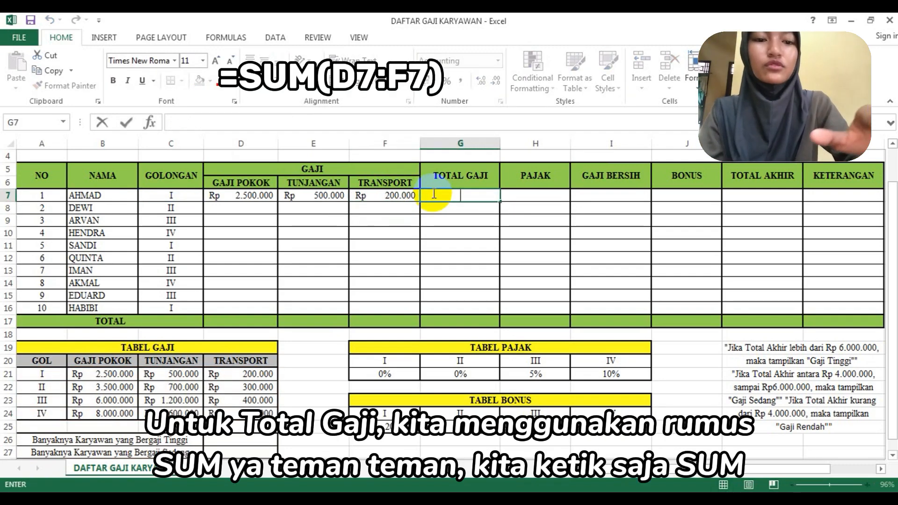
{"action": "type", "text": "=su"}
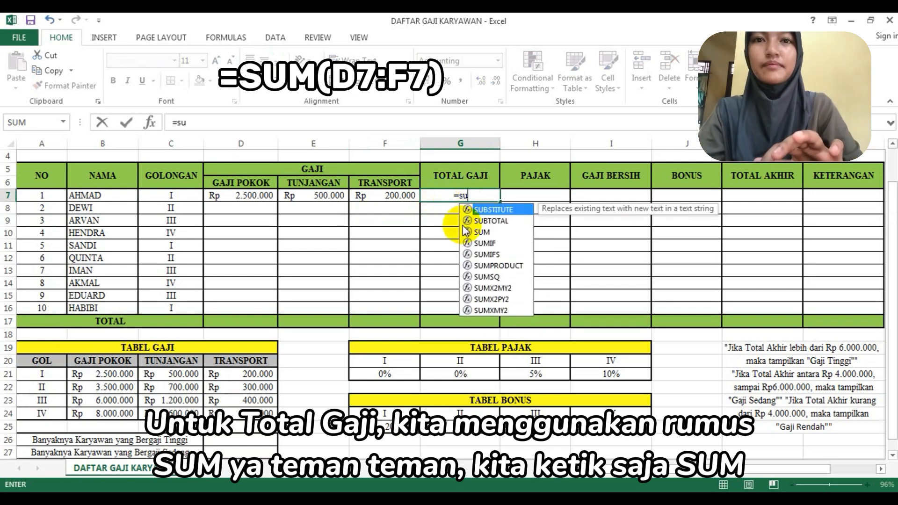
{"action": "left_click", "coordinate": [466, 231]}
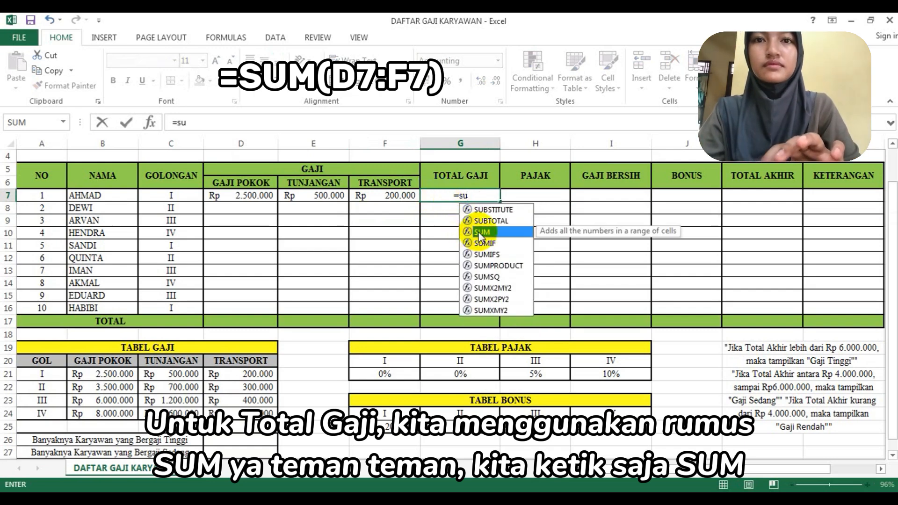
{"action": "double_click", "coordinate": [478, 232]}
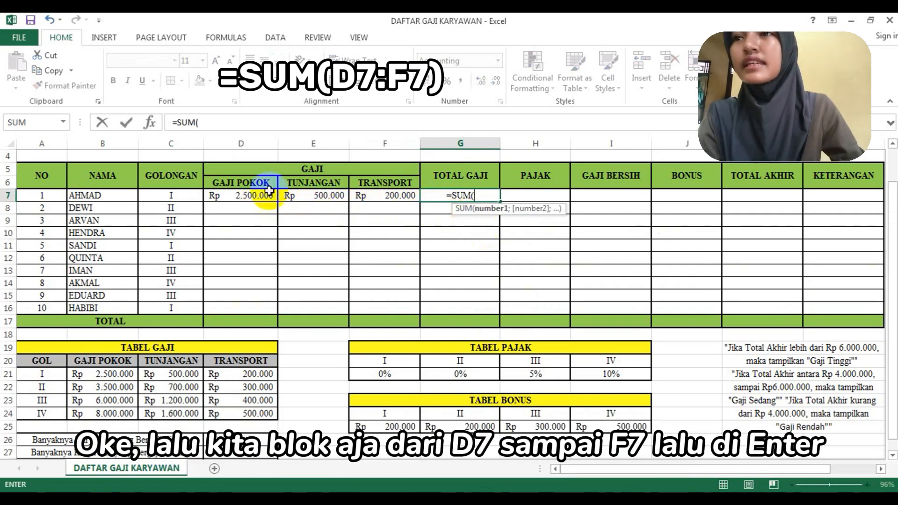
{"action": "left_click_drag", "start_coordinate": [261, 195], "coordinate": [377, 201]}
{"action": "key", "text": "Return"}
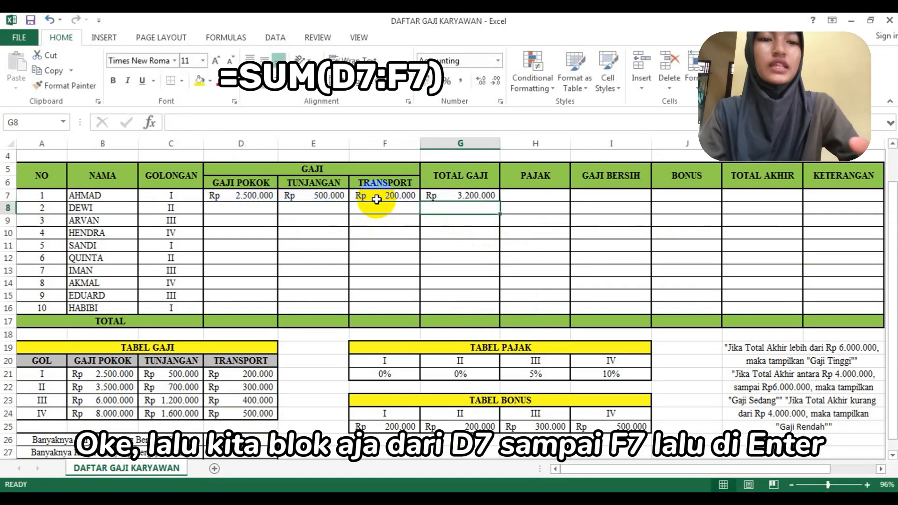
- Start the first employee's Pajak formula in H7 as G7 multiplied by an HLOOKUP with C7 as the lookup value
{"action": "left_click", "coordinate": [541, 192]}
{"action": "type", "text": "="}
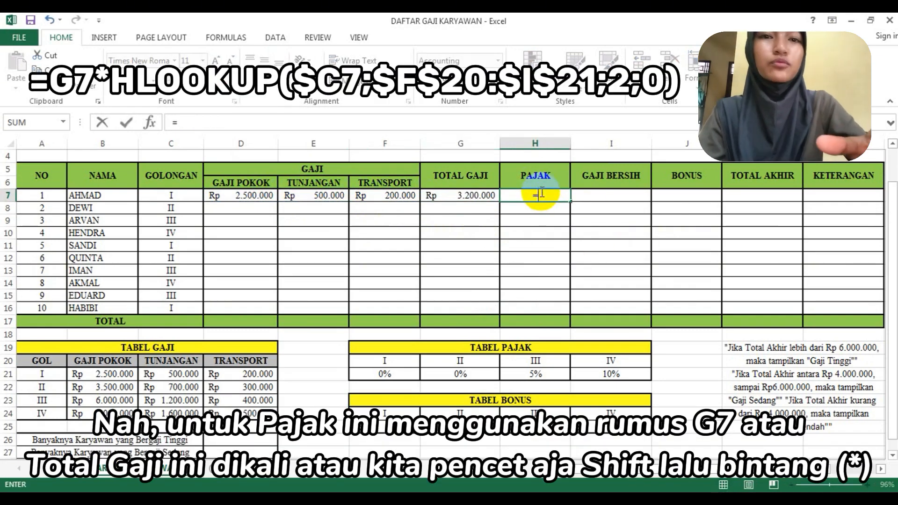
{"action": "left_click", "coordinate": [449, 195]}
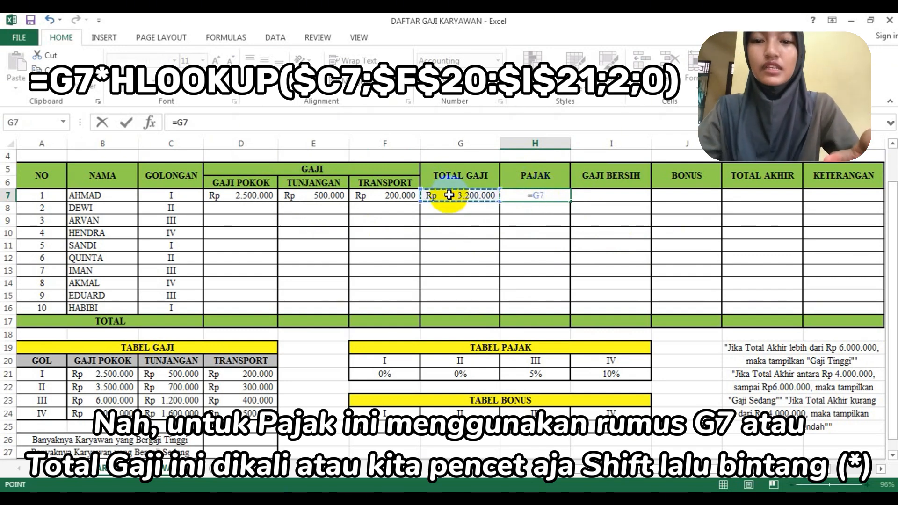
{"action": "type", "text": "*"}
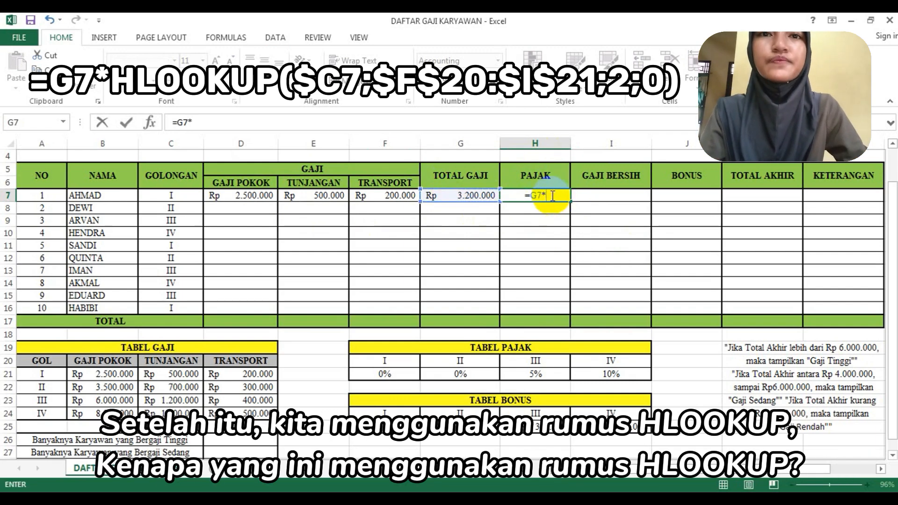
{"action": "type", "text": "hlo"}
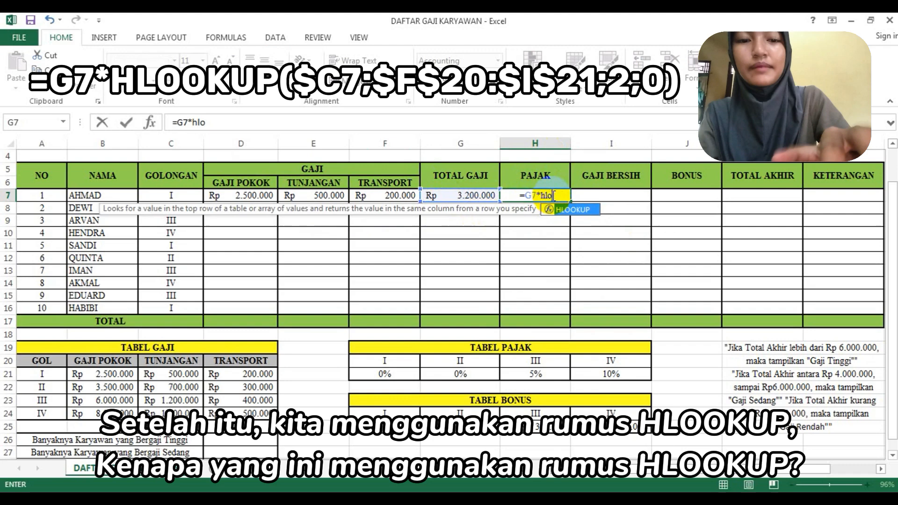
{"action": "double_click", "coordinate": [578, 208]}
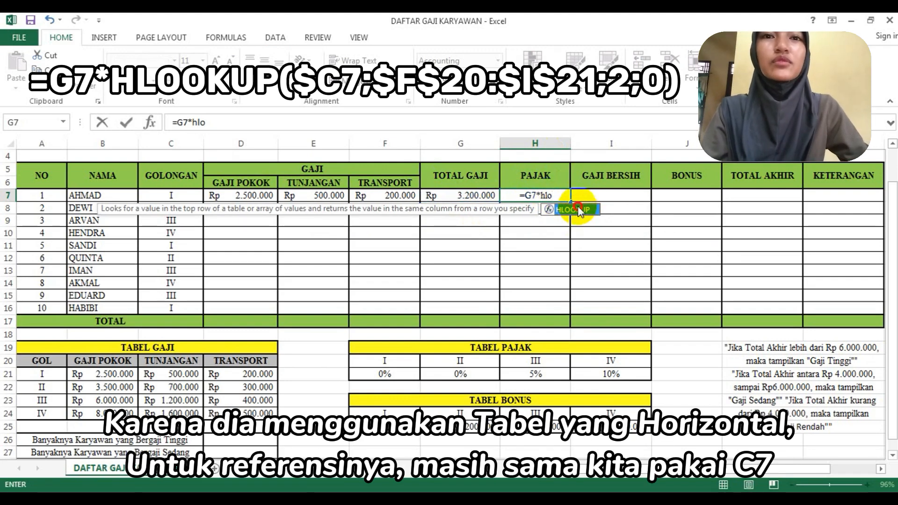
{"action": "double_click", "coordinate": [578, 209]}
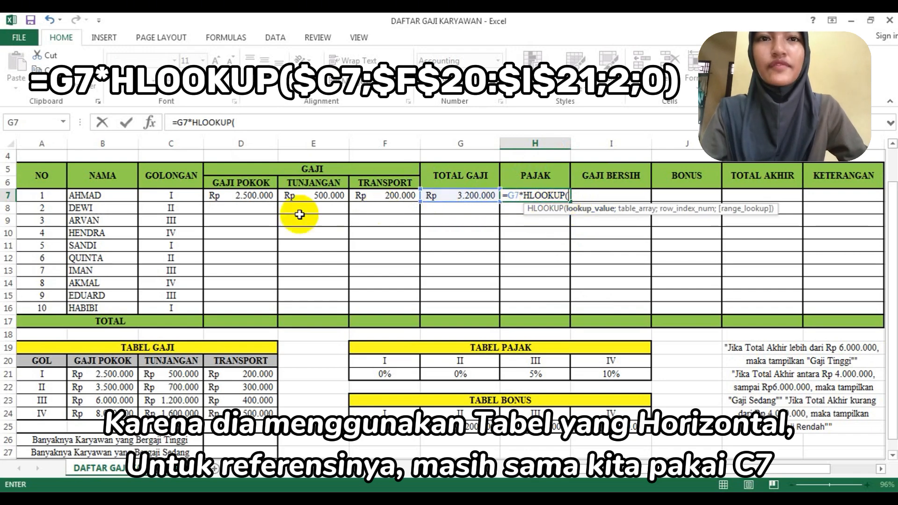
{"action": "left_click", "coordinate": [180, 195]}
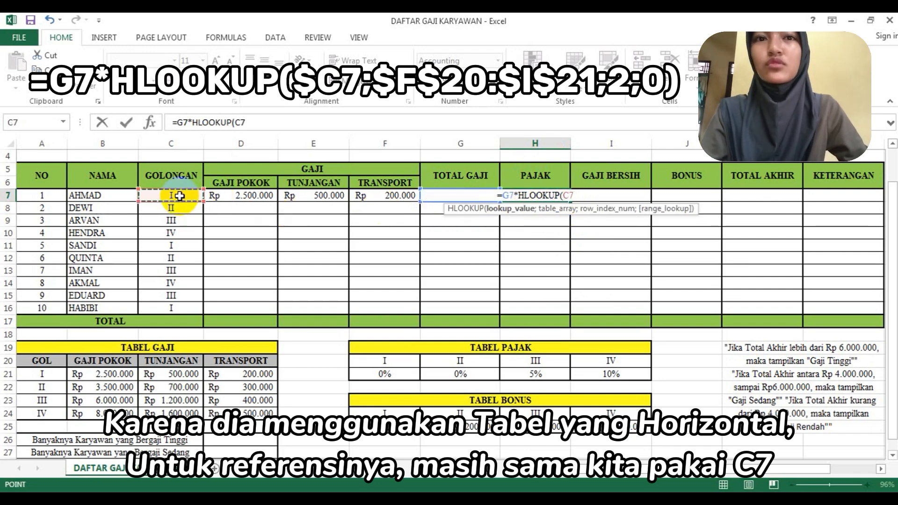
{"action": "type", "text": ";"}
- Complete the H7 HLOOKUP arguments with table range F20:I21, row index 2 and range lookup 0
{"action": "scroll", "coordinate": [180, 195], "scroll_direction": "down", "scroll_amount": 3}
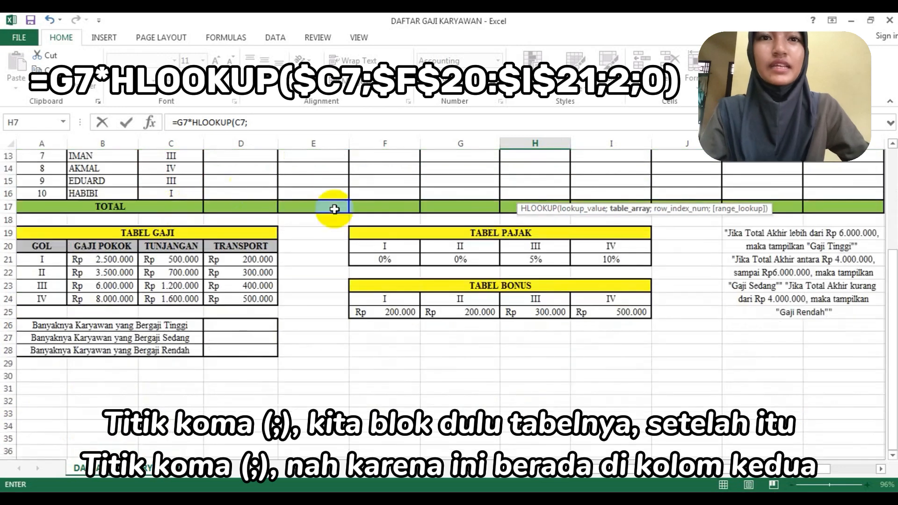
{"action": "left_click_drag", "start_coordinate": [401, 246], "coordinate": [588, 259]}
{"action": "scroll", "coordinate": [589, 259], "scroll_direction": "up", "scroll_amount": 3}
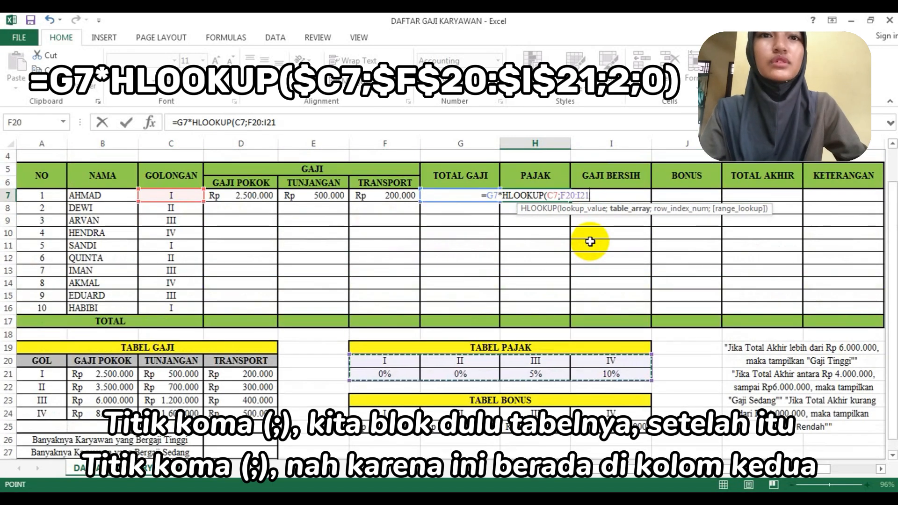
{"action": "type", "text": ";"}
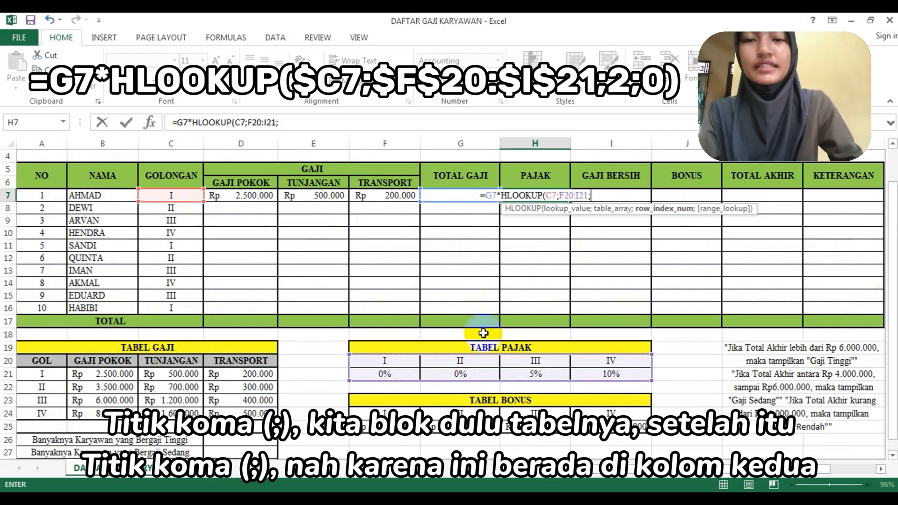
{"action": "type", "text": "2"}
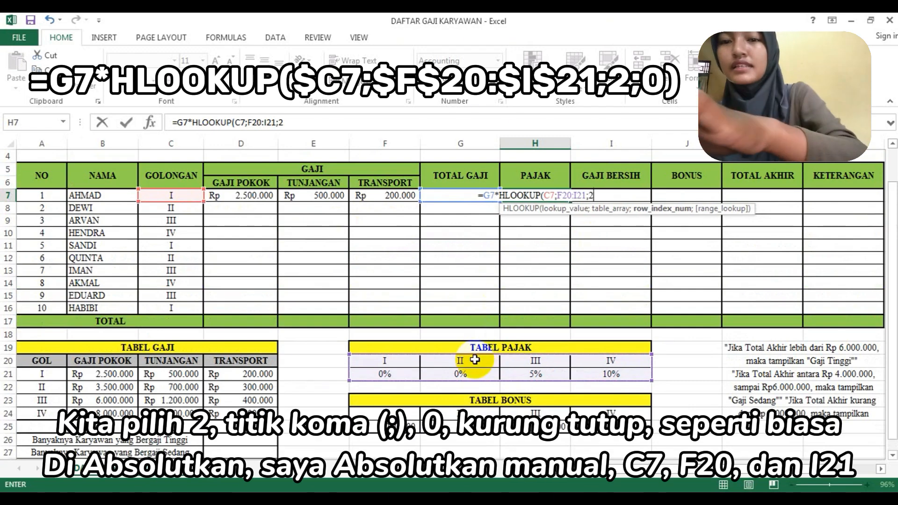
{"action": "type", "text": ";0"}
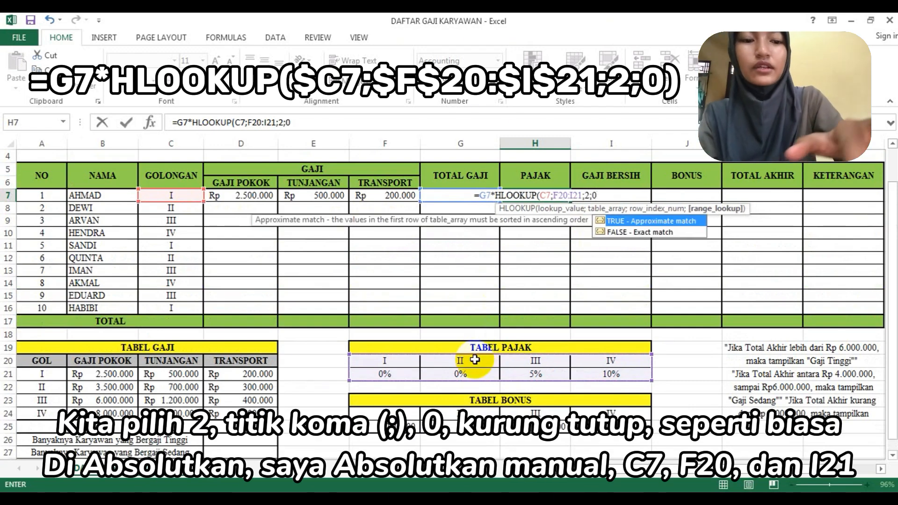
{"action": "type", "text": ")"}
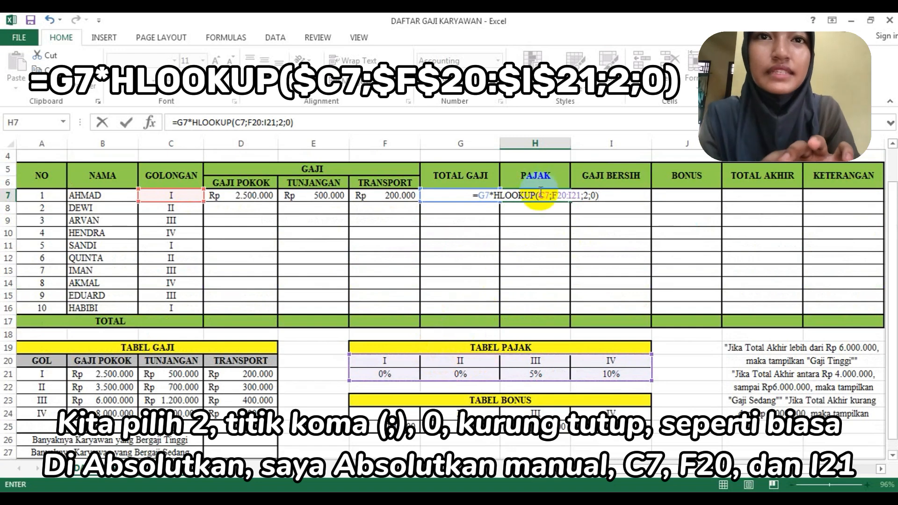
- Make the H7 formula's lookup references absolute as $C7 and $F$20:$I$21, and enter the formula
{"action": "left_click", "coordinate": [541, 195]}
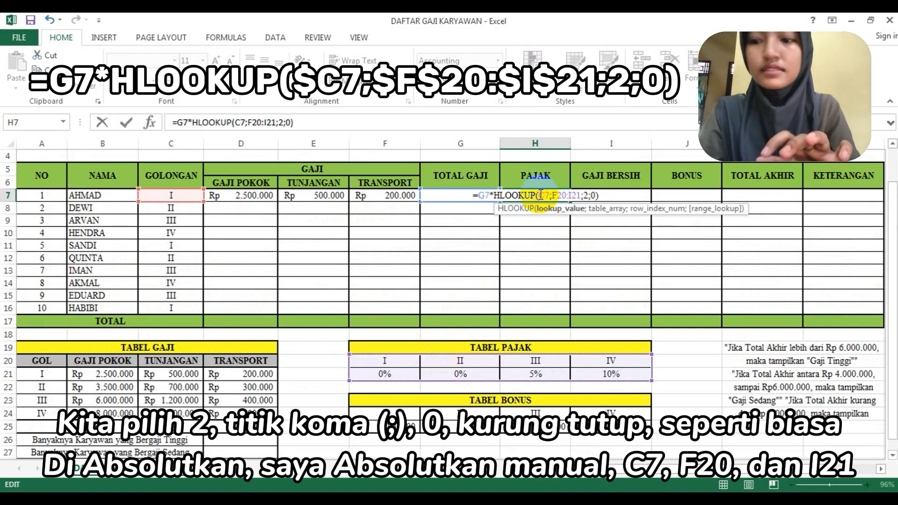
{"action": "type", "text": "$"}
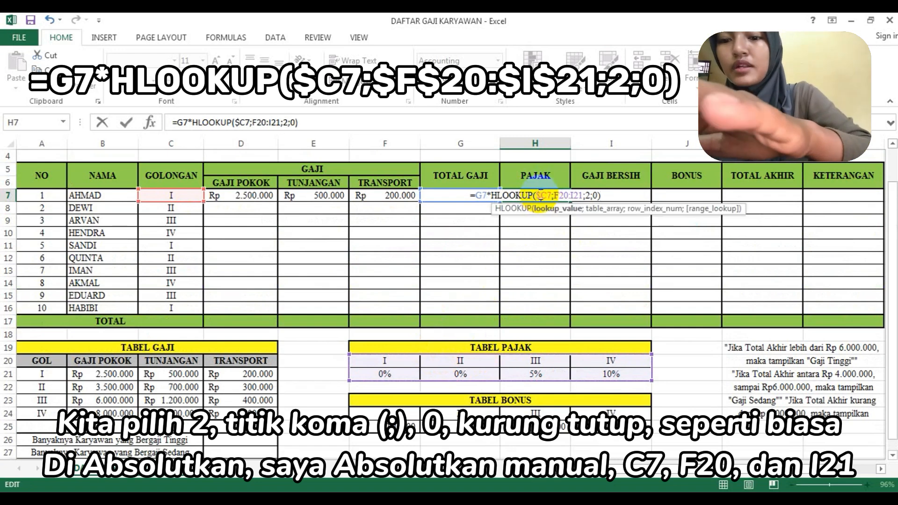
{"action": "left_click", "coordinate": [554, 195]}
{"action": "type", "text": "$"}
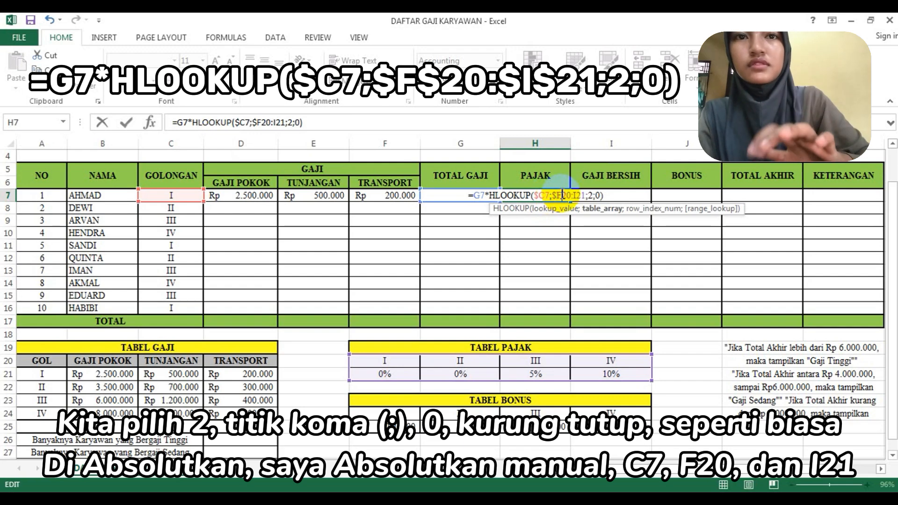
{"action": "left_click", "coordinate": [562, 195]}
{"action": "type", "text": "$"}
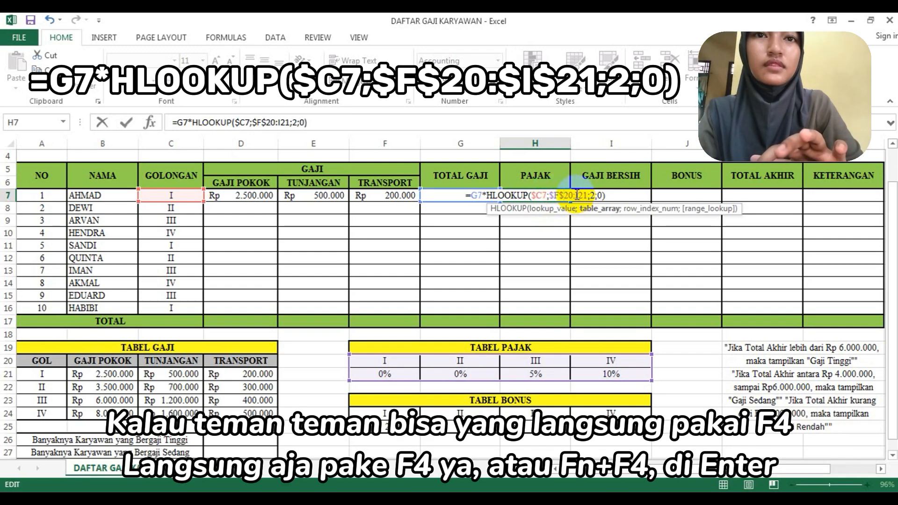
{"action": "left_click", "coordinate": [578, 195]}
{"action": "type", "text": "$"}
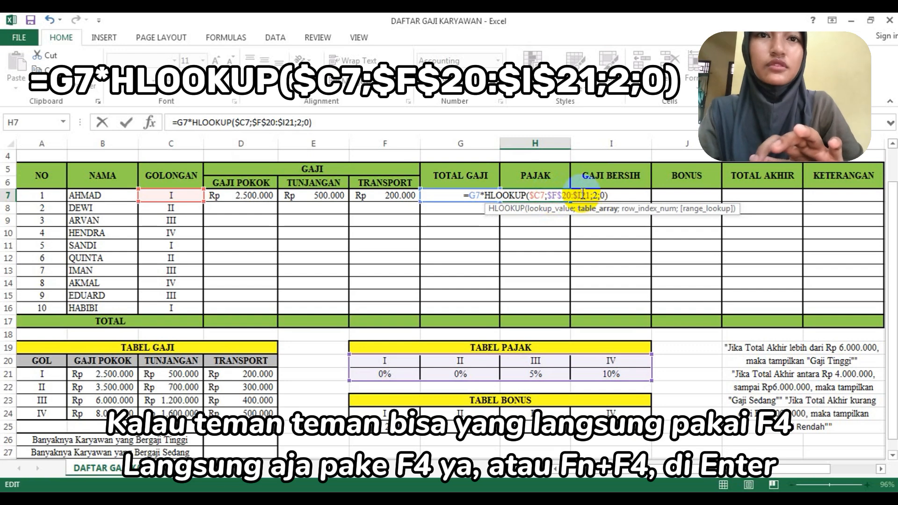
{"action": "left_click", "coordinate": [582, 195]}
{"action": "type", "text": "$"}
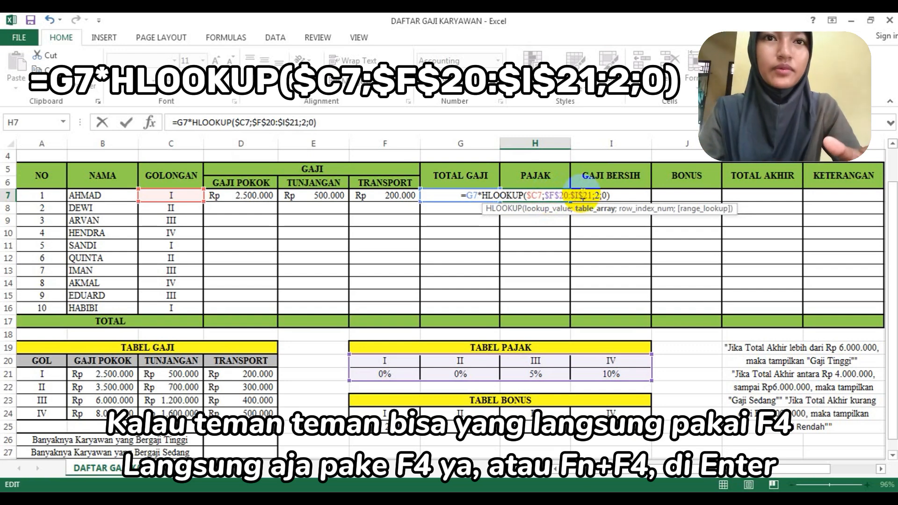
{"action": "key", "text": "Return"}
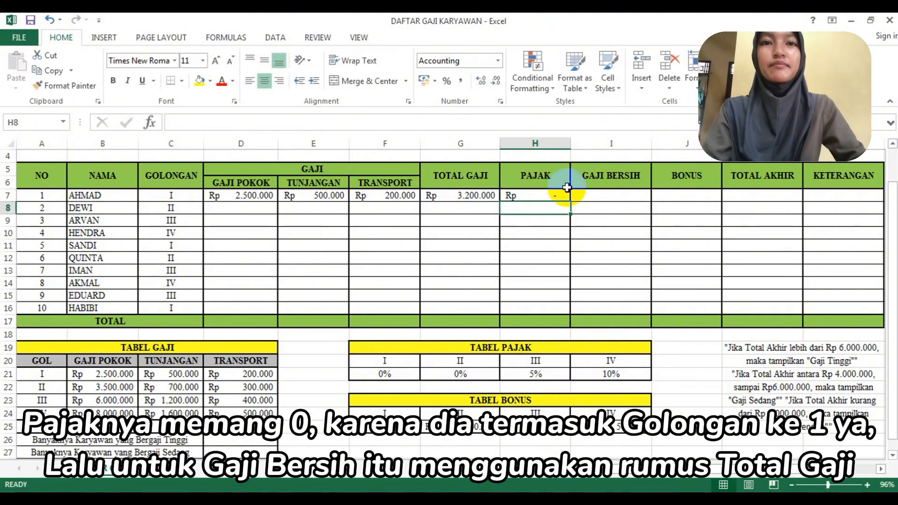
{"action": "left_click", "coordinate": [543, 182]}
{"action": "left_click", "coordinate": [544, 195]}
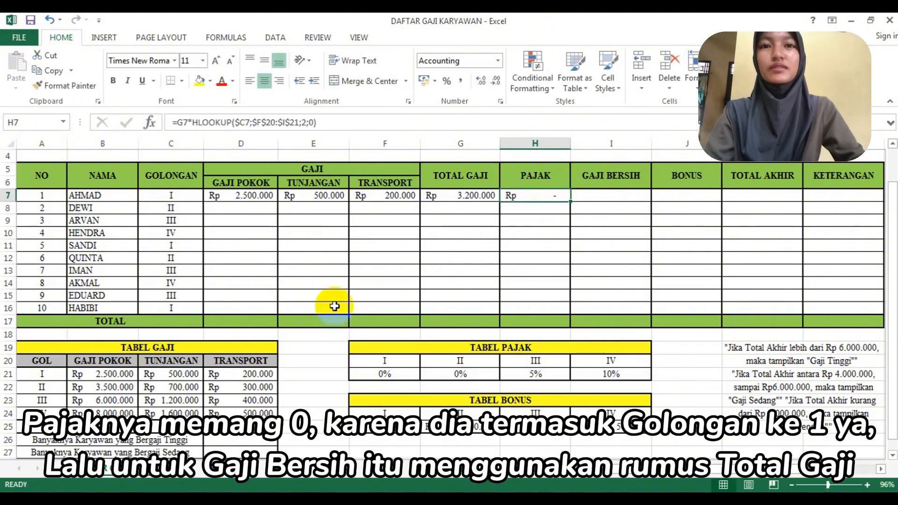
- Calculate the first employee's Gaji Bersih in I7 with the formula =G7-H7
{"action": "left_click", "coordinate": [617, 196]}
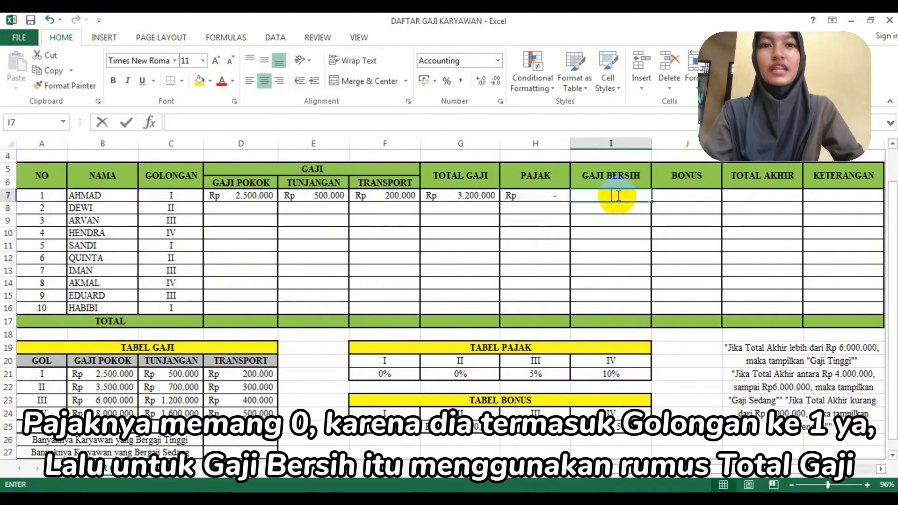
{"action": "type", "text": "="}
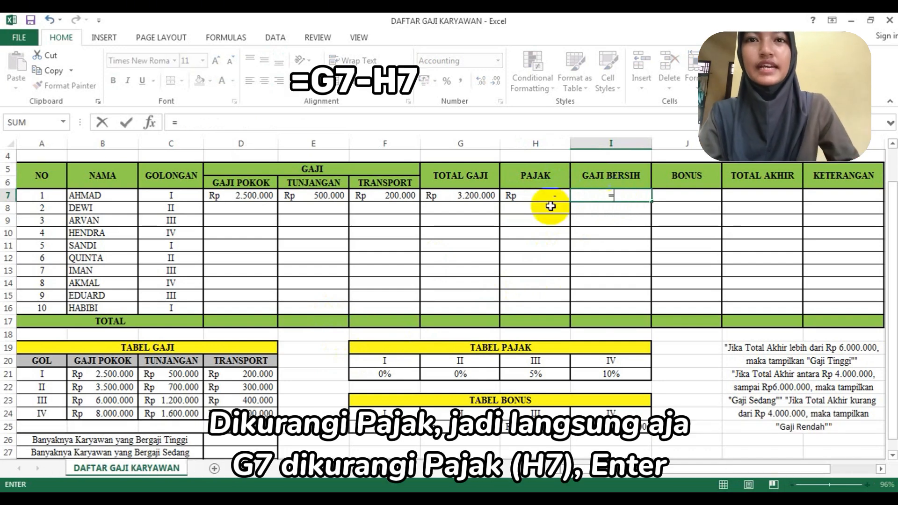
{"action": "left_click", "coordinate": [469, 194]}
{"action": "type", "text": "-"}
{"action": "left_click", "coordinate": [531, 197]}
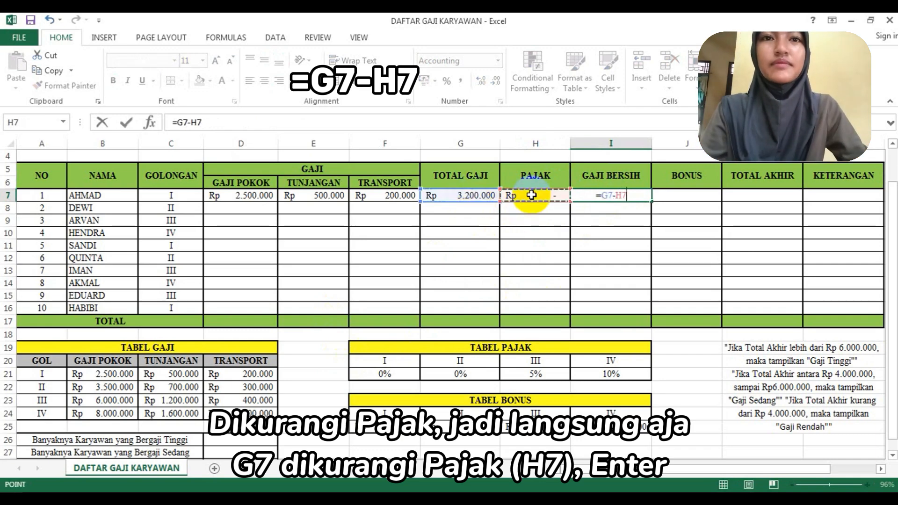
{"action": "key", "text": "Return"}
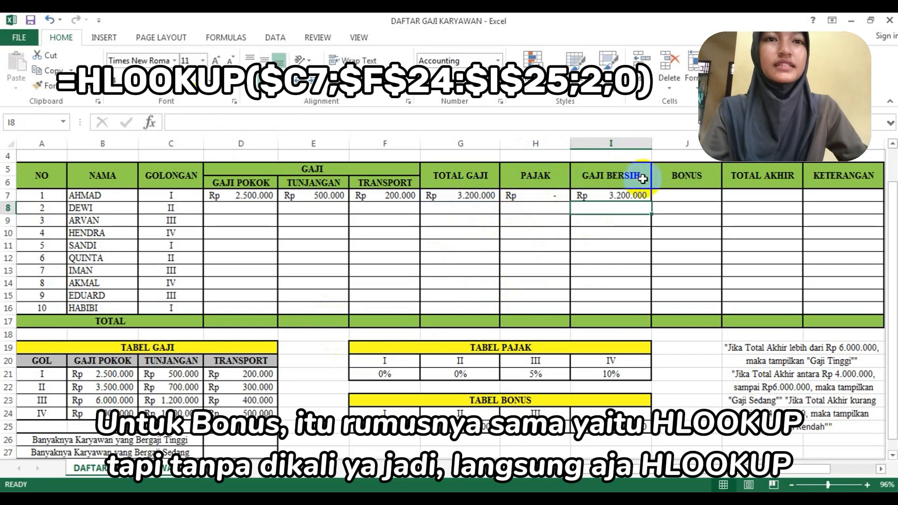
- Start an HLOOKUP formula in the first employee's Bonus cell, J7, using C7 as the lookup value
{"action": "left_click", "coordinate": [663, 191]}
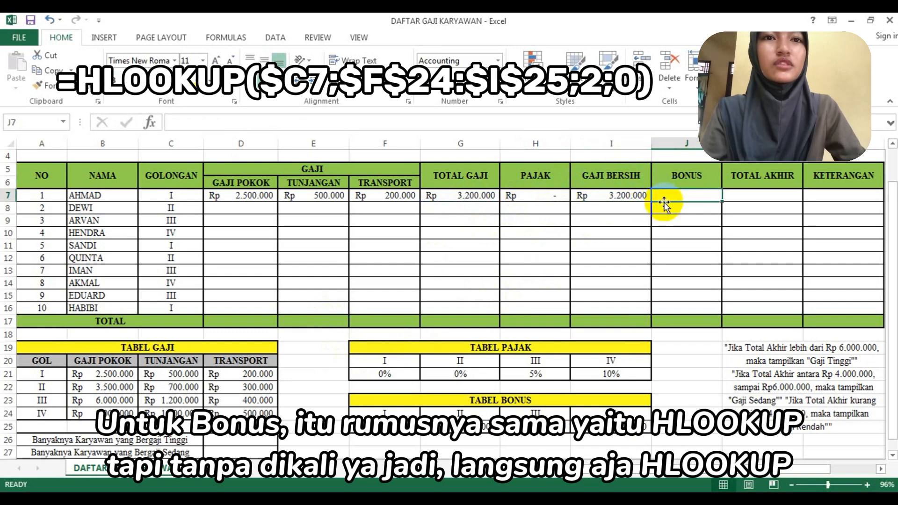
{"action": "double_click", "coordinate": [667, 193]}
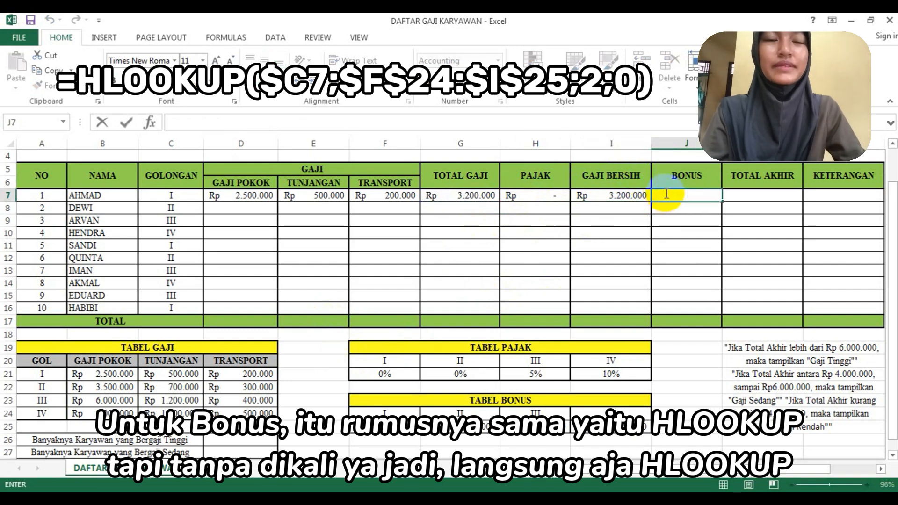
{"action": "type", "text": "=hloo"}
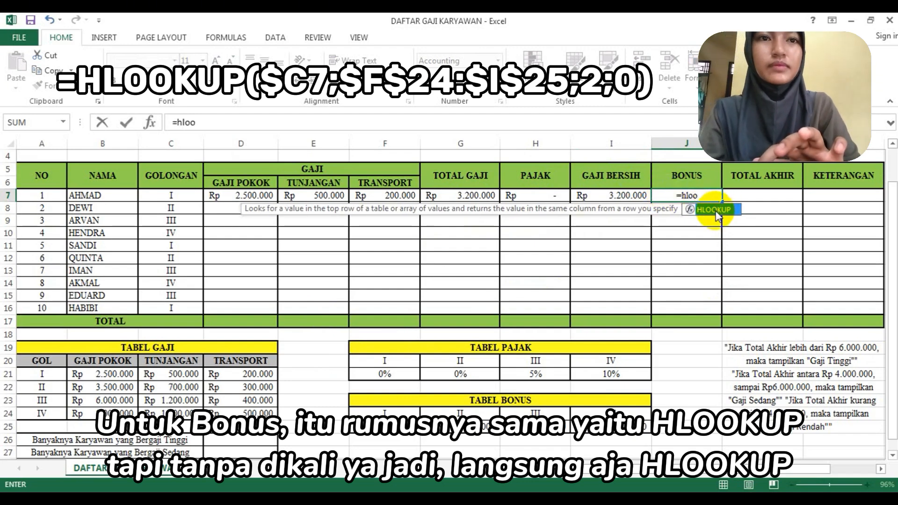
{"action": "double_click", "coordinate": [714, 210]}
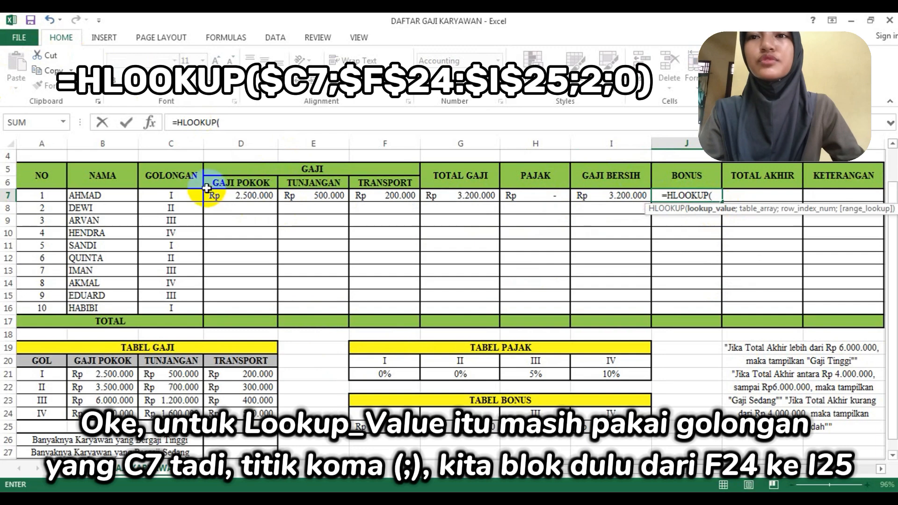
{"action": "left_click", "coordinate": [191, 195]}
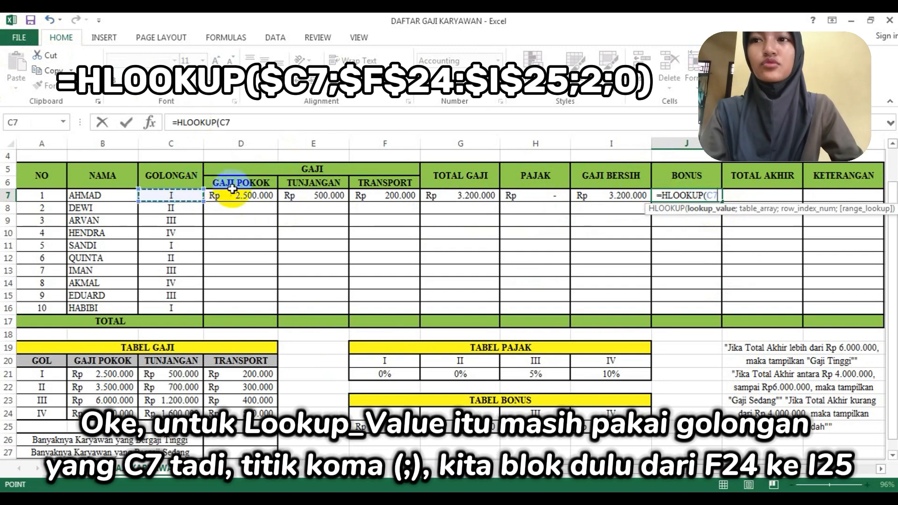
{"action": "type", "text": ";"}
- Complete the J7 HLOOKUP arguments with table range F24:I25, row index 2 and range lookup 0
{"action": "scroll", "coordinate": [257, 207], "scroll_direction": "down", "scroll_amount": 2}
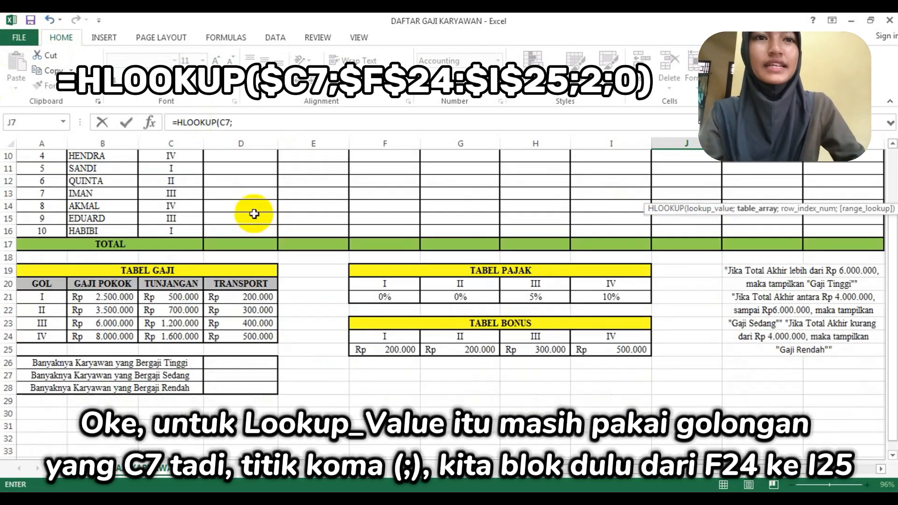
{"action": "left_click_drag", "start_coordinate": [399, 331], "coordinate": [643, 356]}
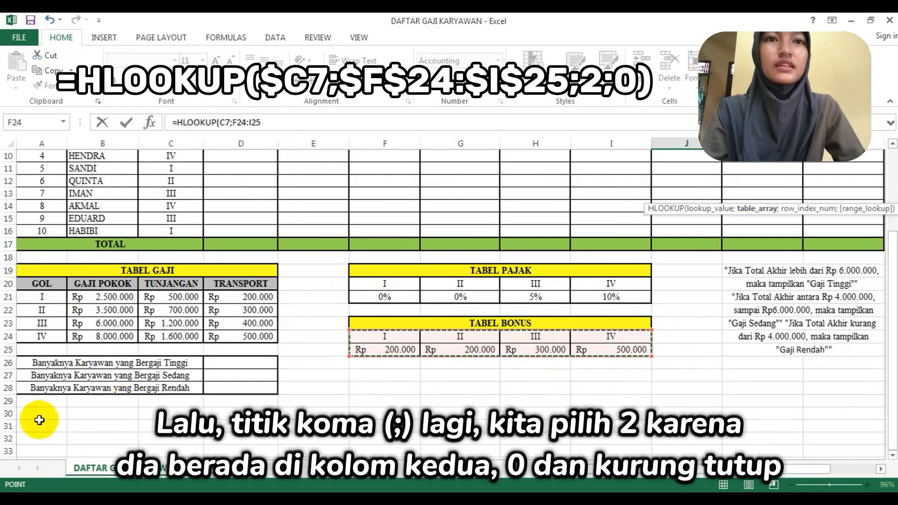
{"action": "scroll", "coordinate": [42, 417], "scroll_direction": "up", "scroll_amount": 3}
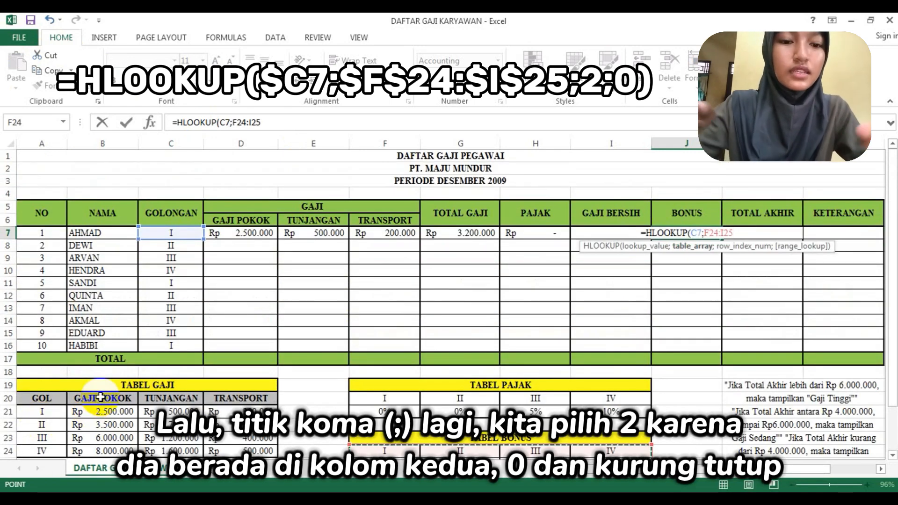
{"action": "type", "text": ";2"}
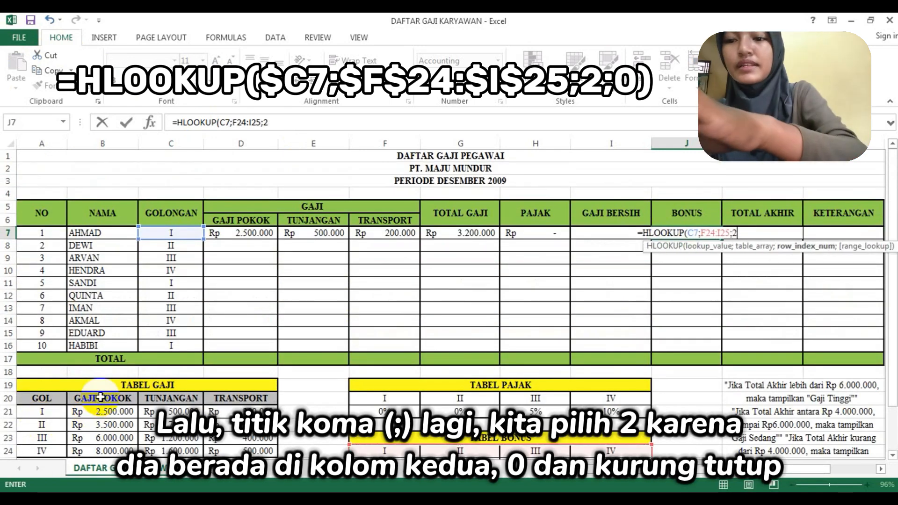
{"action": "type", "text": ";0"}
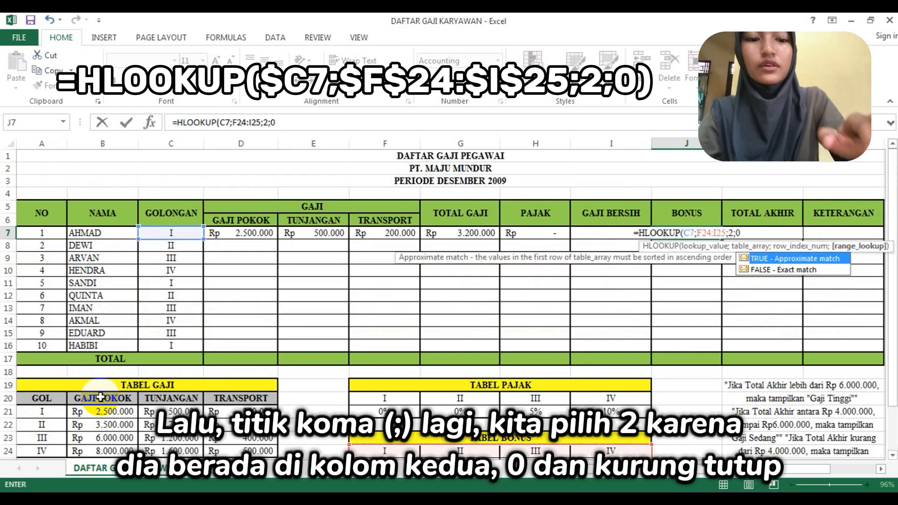
{"action": "type", "text": ")"}
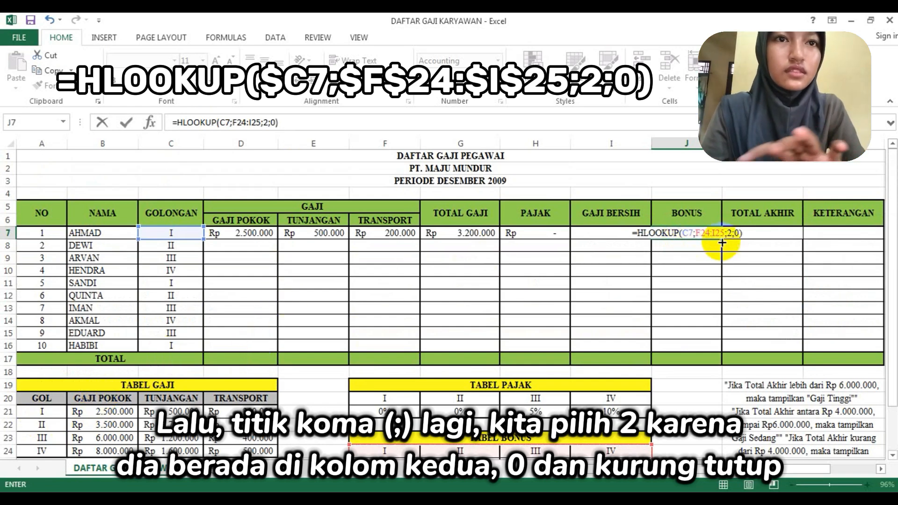
- Make the J7 formula's lookup references absolute as $C7 and $F$24:$I$25, and enter the formula
{"action": "left_click", "coordinate": [684, 234]}
{"action": "type", "text": "$"}
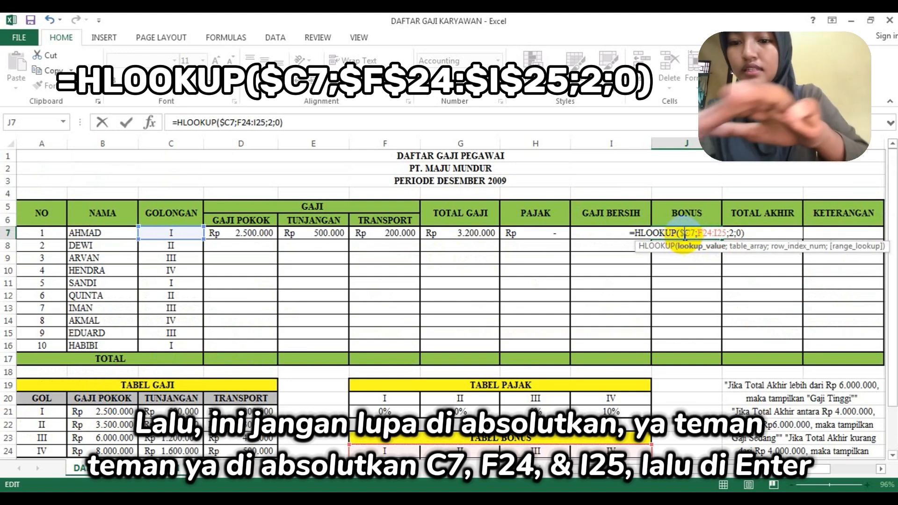
{"action": "left_click", "coordinate": [698, 233]}
{"action": "type", "text": "$"}
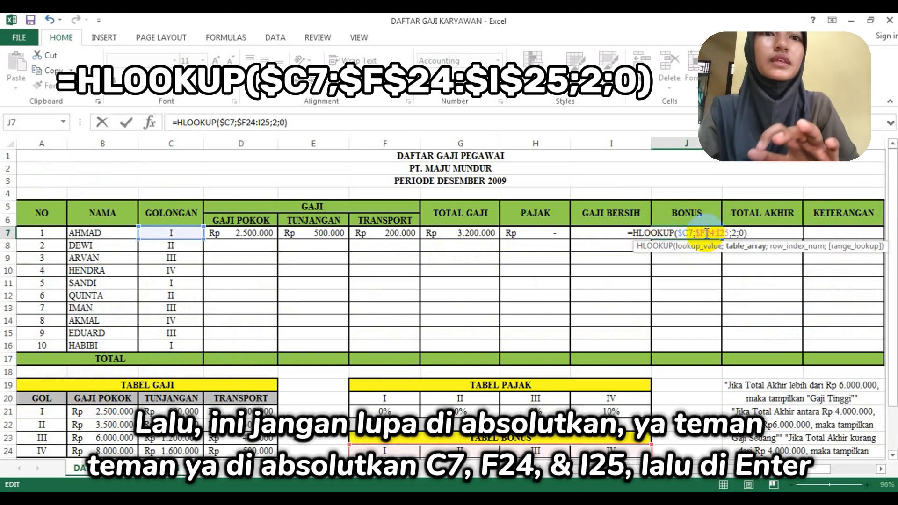
{"action": "left_click", "coordinate": [707, 233]}
{"action": "type", "text": "$F"}
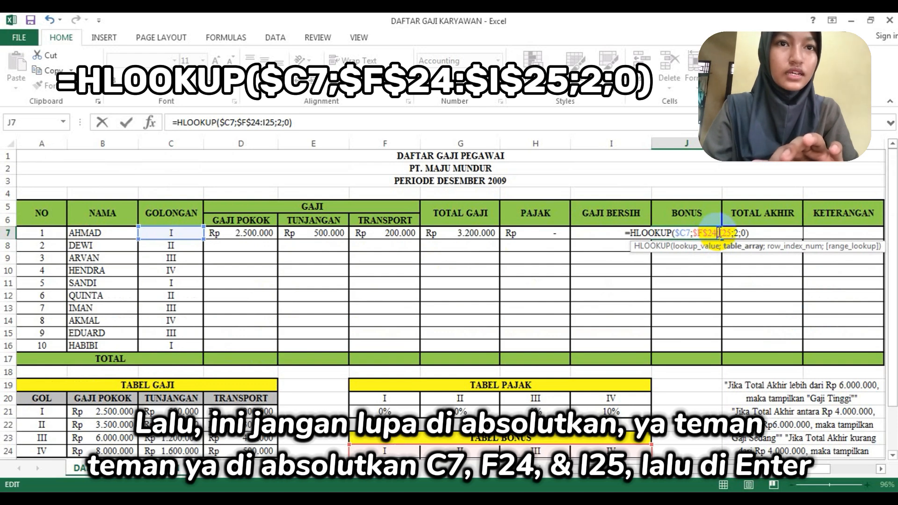
{"action": "type", "text": "$"}
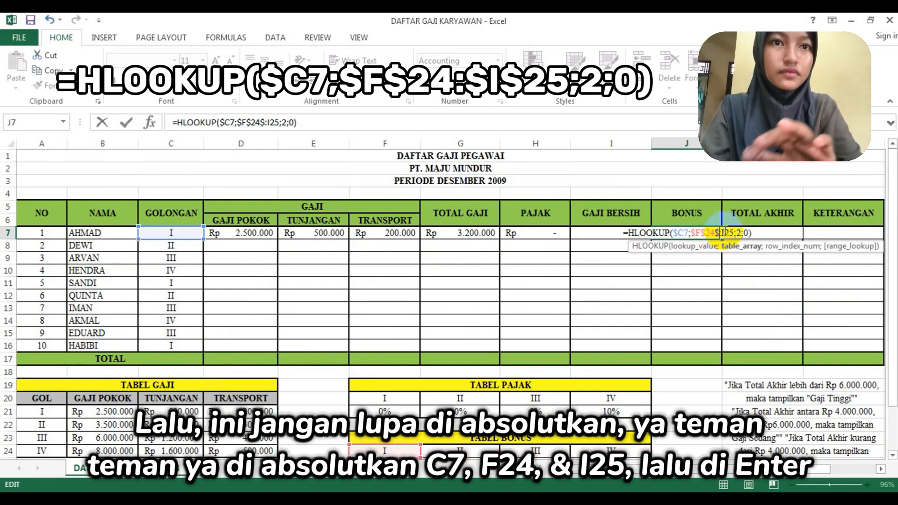
{"action": "key", "text": "BackSpace"}
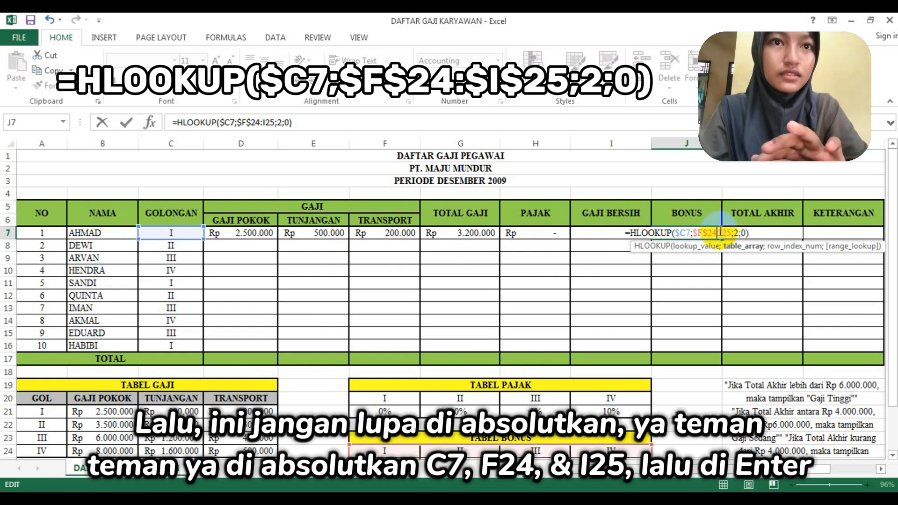
{"action": "type", "text": "$F"}
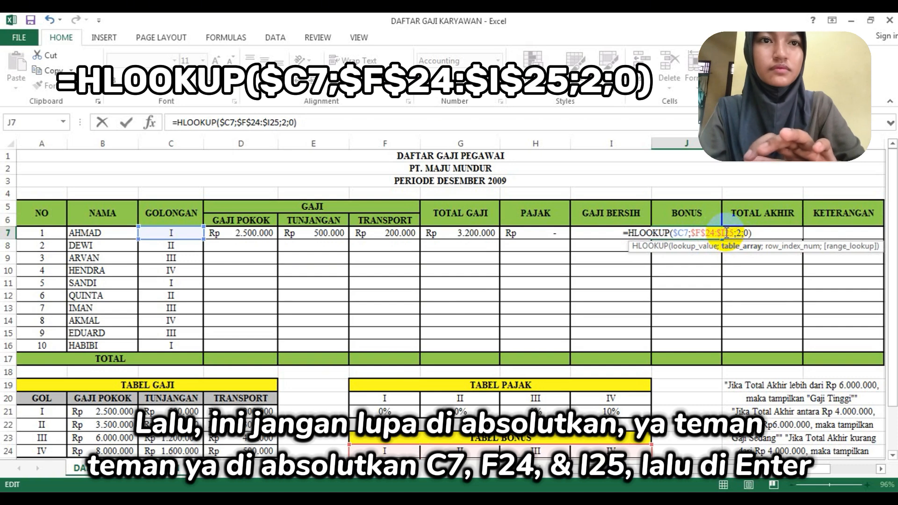
{"action": "type", "text": "$"}
{"action": "key", "text": "Return"}
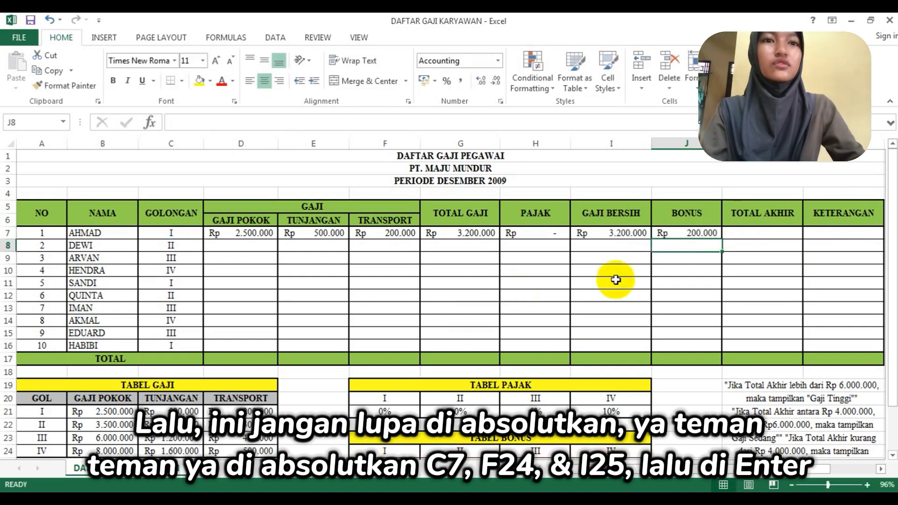
- Calculate the first employee's Total Akhir in K7 with the formula =I7+J7
{"action": "left_click", "coordinate": [744, 234]}
{"action": "type", "text": "="}
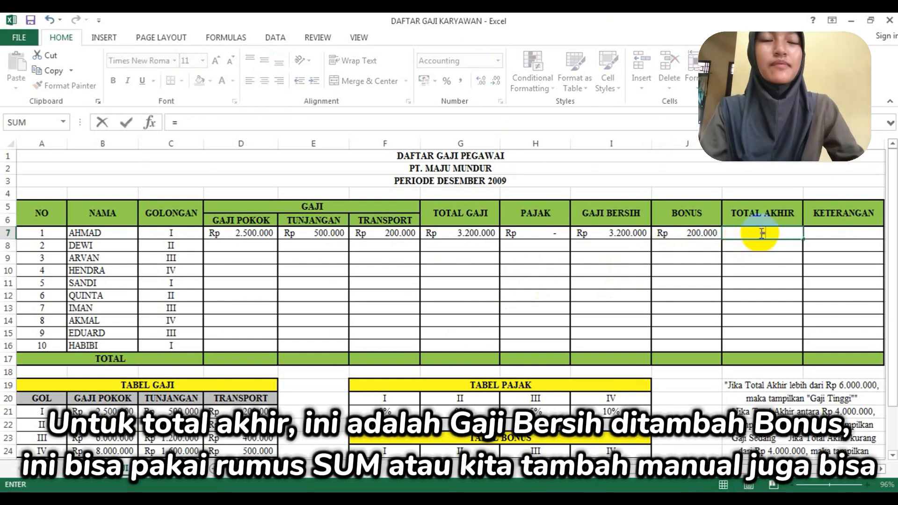
{"action": "left_click", "coordinate": [611, 234]}
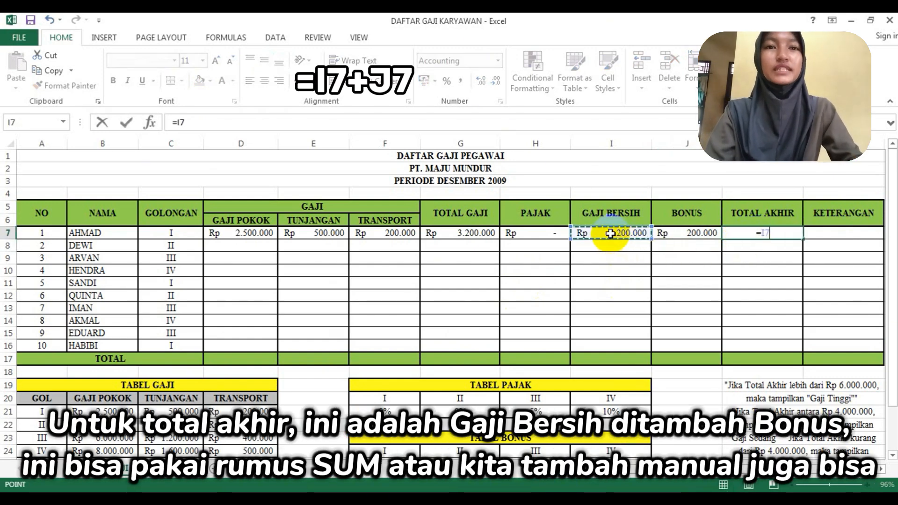
{"action": "type", "text": "="}
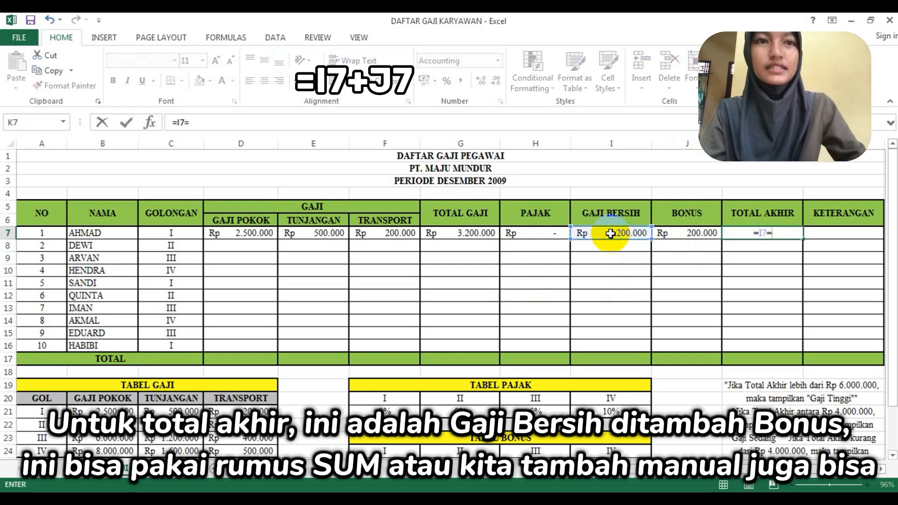
{"action": "key", "text": "BackSpace"}
{"action": "type", "text": "+"}
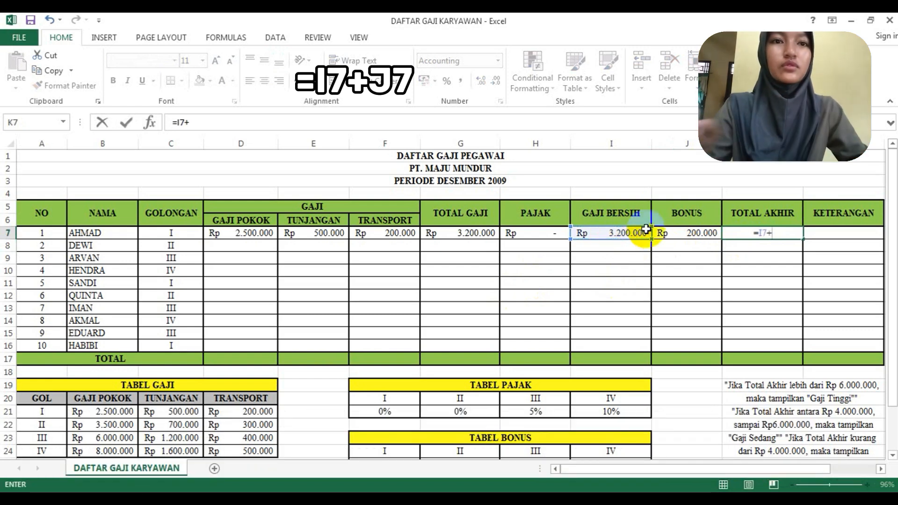
{"action": "left_click", "coordinate": [663, 236]}
{"action": "key", "text": "Return"}
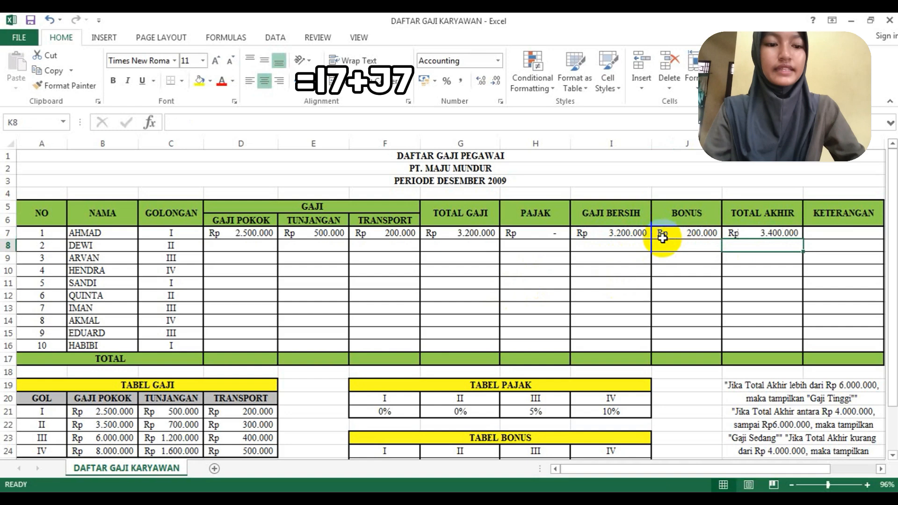
- Check the salary category criteria below the table and start an IF formula in the first employee's Keterangan cell, L7
{"action": "double_click", "coordinate": [828, 234]}
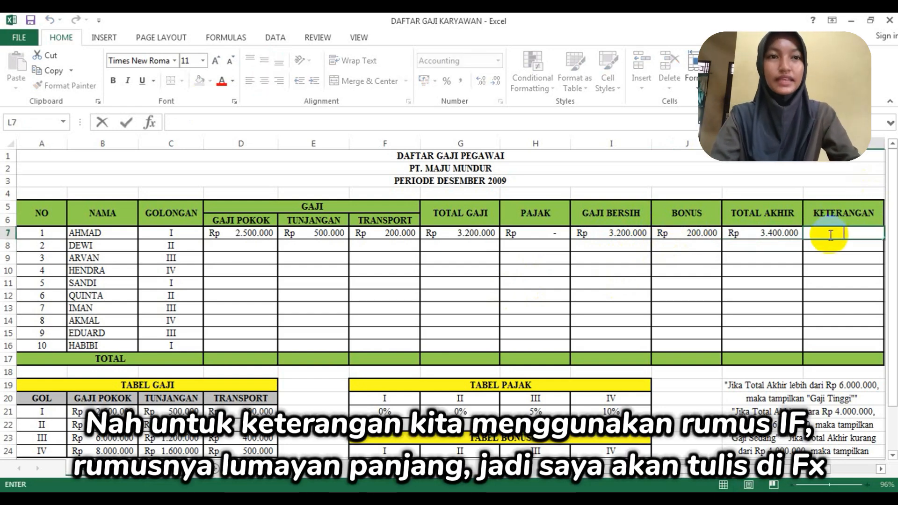
{"action": "left_click", "coordinate": [176, 124]}
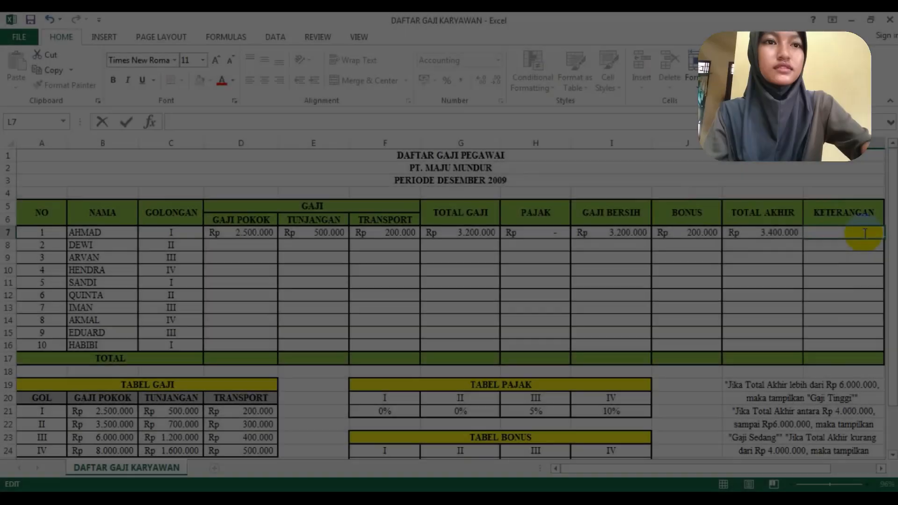
{"action": "scroll", "coordinate": [862, 235], "scroll_direction": "down", "scroll_amount": 4}
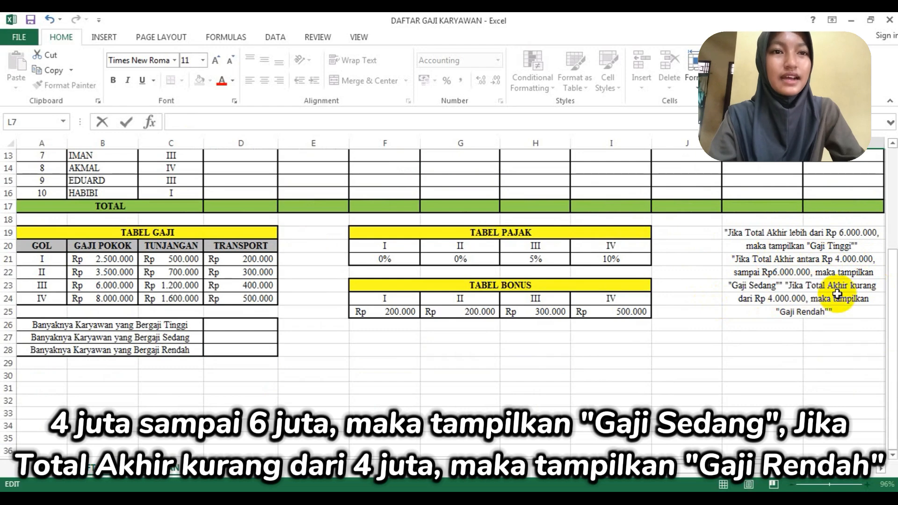
{"action": "scroll", "coordinate": [803, 302], "scroll_direction": "up", "scroll_amount": 4}
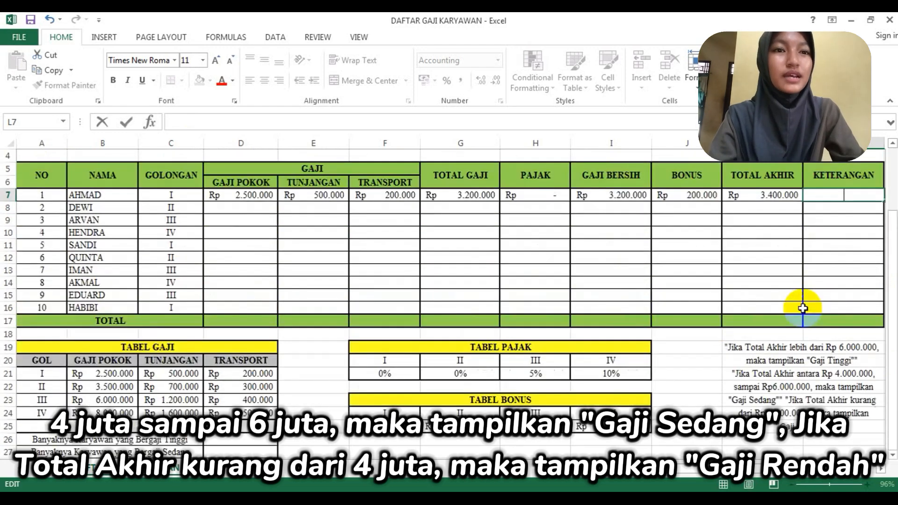
{"action": "left_click", "coordinate": [217, 124]}
{"action": "type", "text": "="}
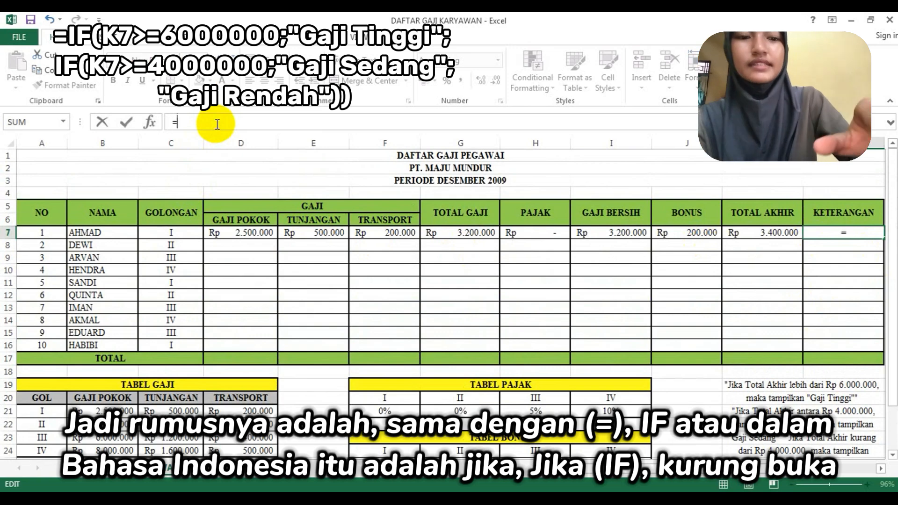
{"action": "type", "text": "if"}
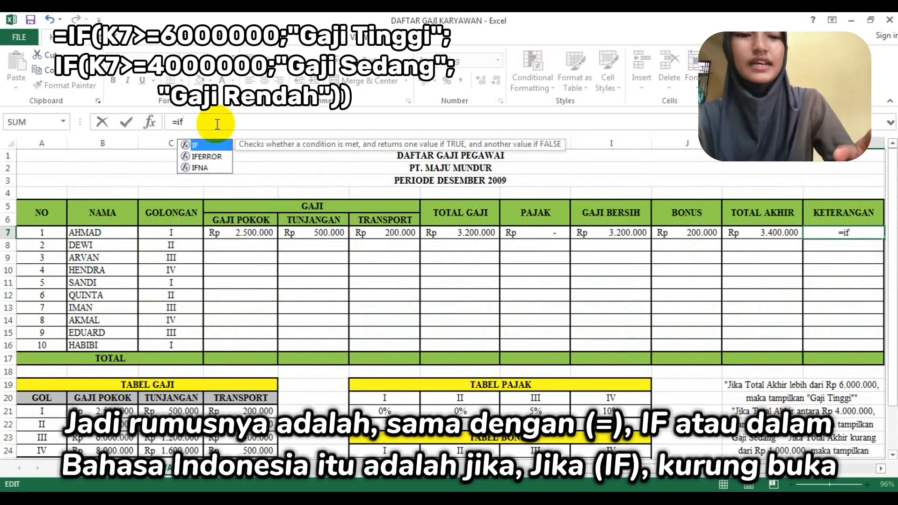
{"action": "type", "text": "("}
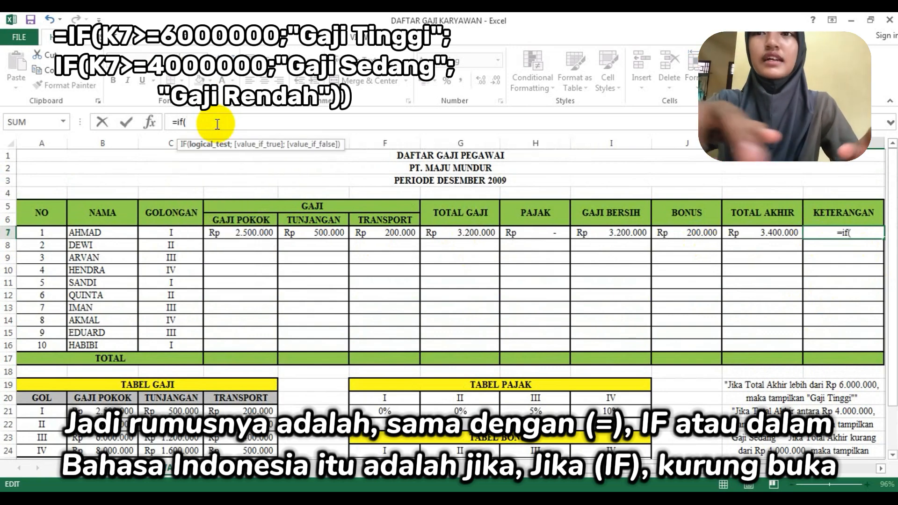
- Set the L7 formula's first logical test to K7>=6000000
{"action": "left_click", "coordinate": [745, 233]}
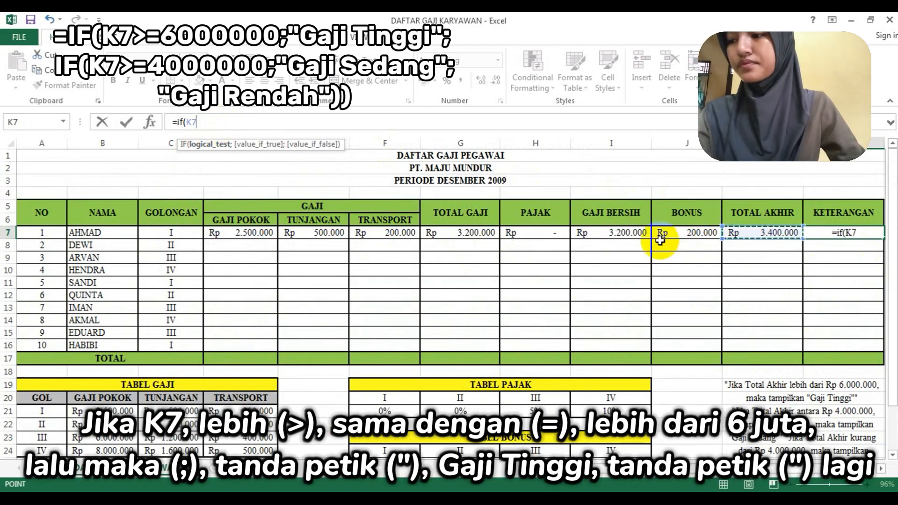
{"action": "type", "text": ">"}
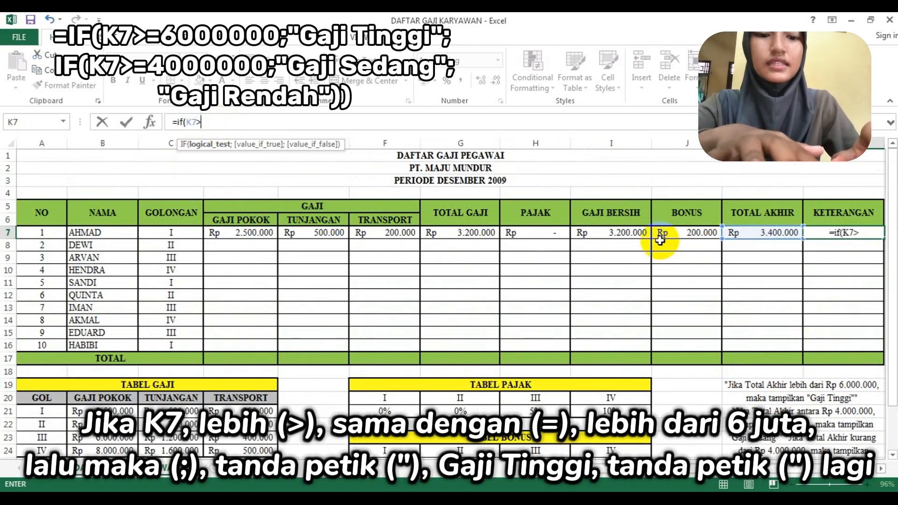
{"action": "type", "text": "="}
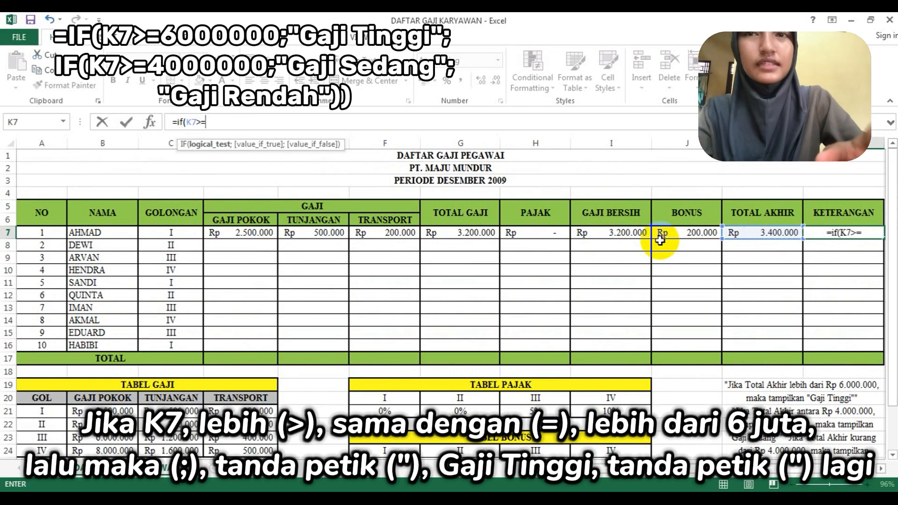
{"action": "type", "text": "6000000"}
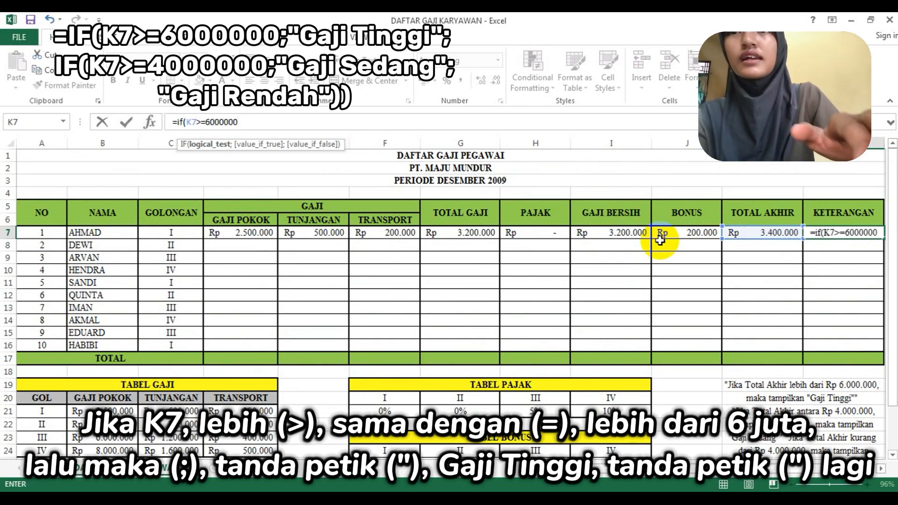
{"action": "type", "text": ";\""}
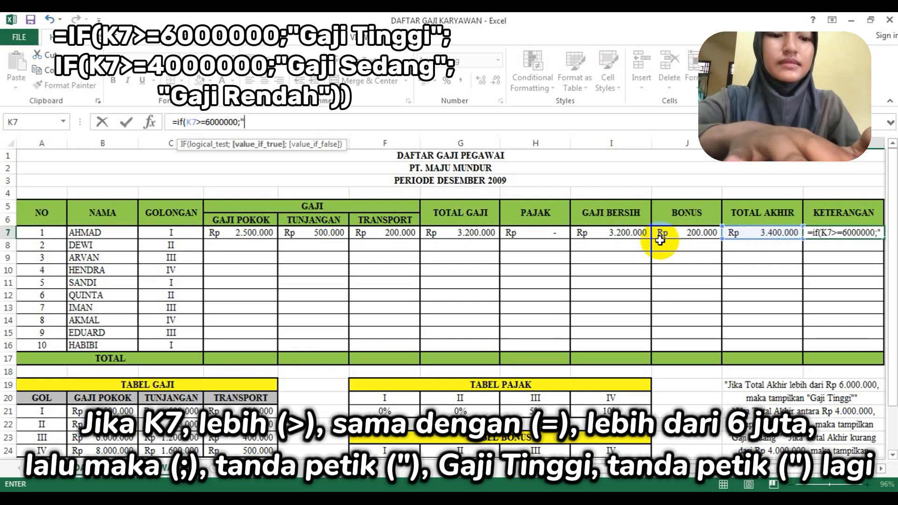
{"action": "type", "text": "Gaj"}
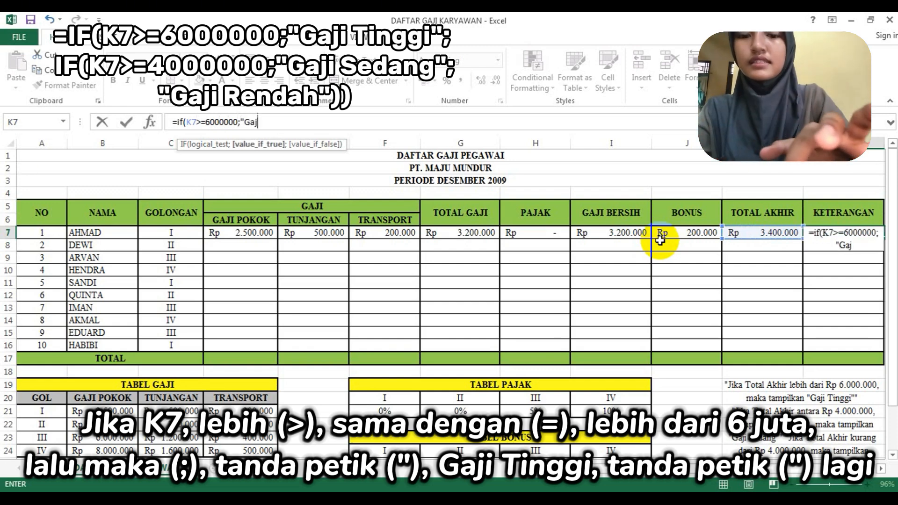
{"action": "type", "text": "i Ting"}
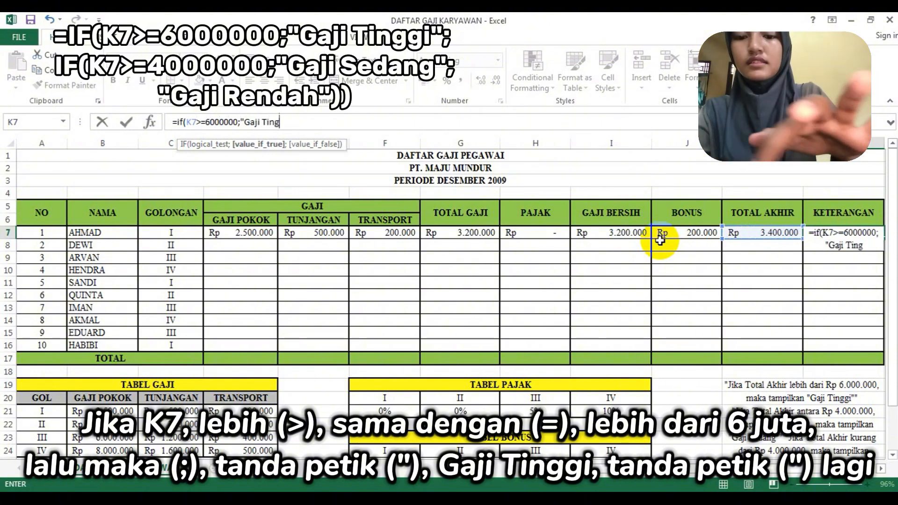
{"action": "type", "text": "gi\""}
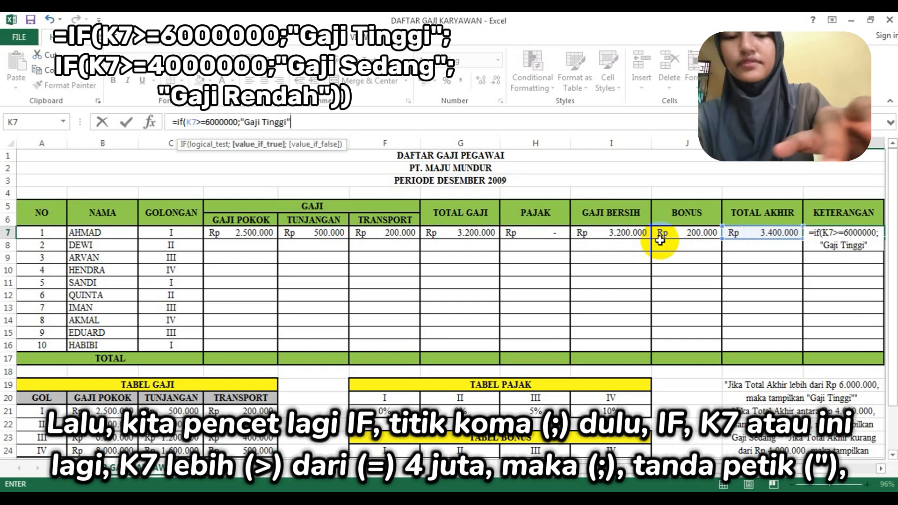
{"action": "type", "text": ";if"}
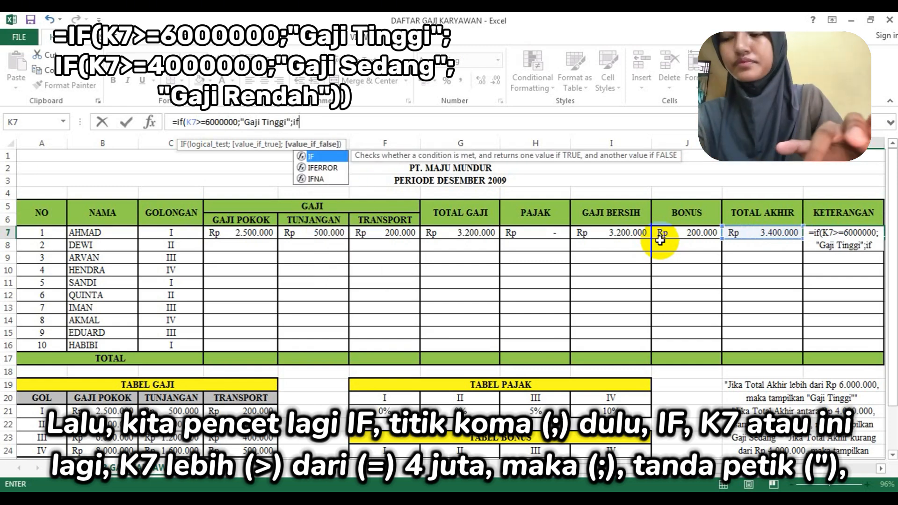
- Nest a second IF as the value if false in the L7 formula, with the logical test K7>=4000000
{"action": "left_click", "coordinate": [775, 232]}
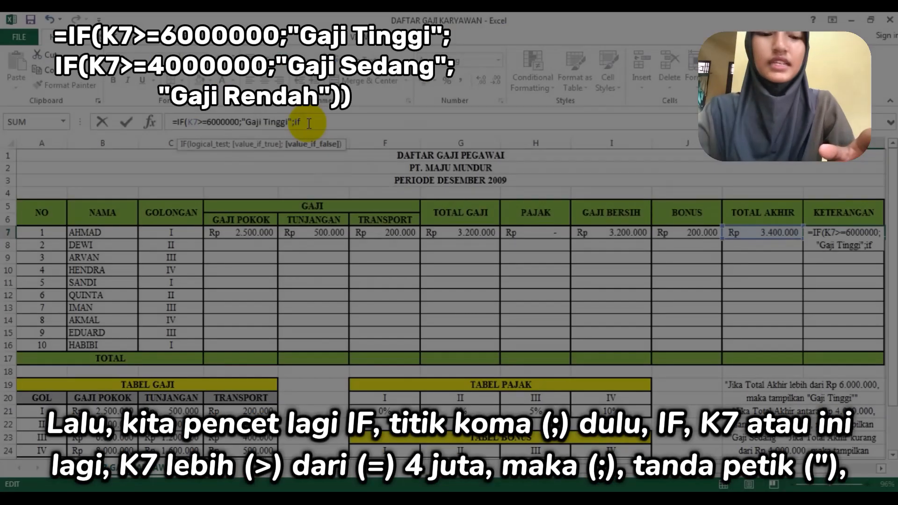
{"action": "type", "text": "k7"}
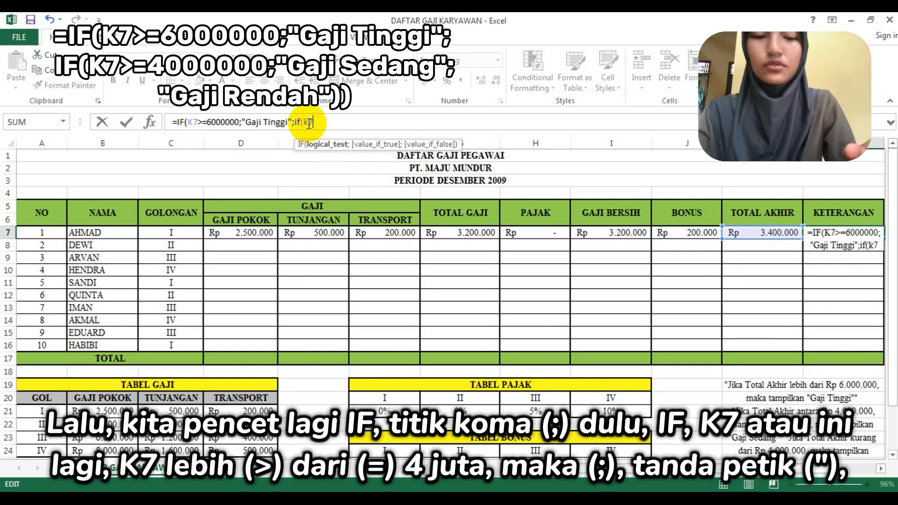
{"action": "type", "text": ">"}
{"action": "type", "text": "="}
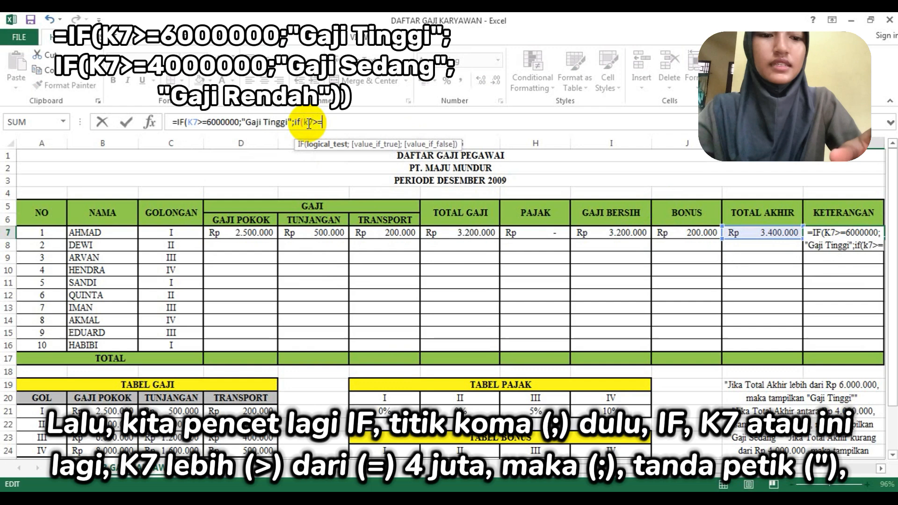
{"action": "type", "text": "4000"}
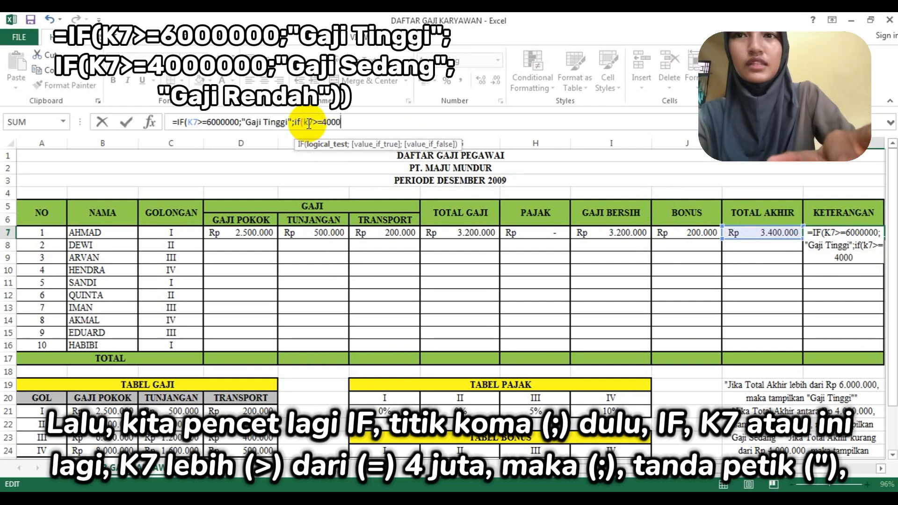
{"action": "type", "text": "000;"}
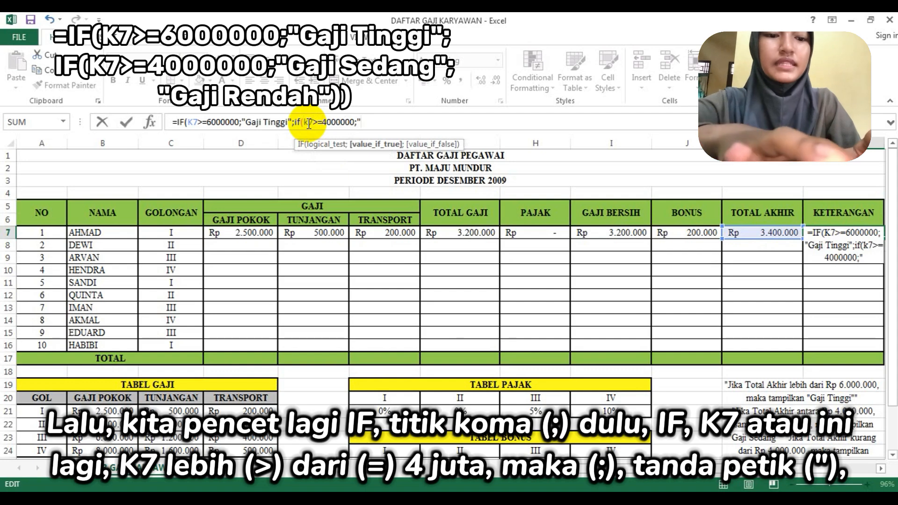
{"action": "type", "text": "\"G"}
{"action": "type", "text": "aj"}
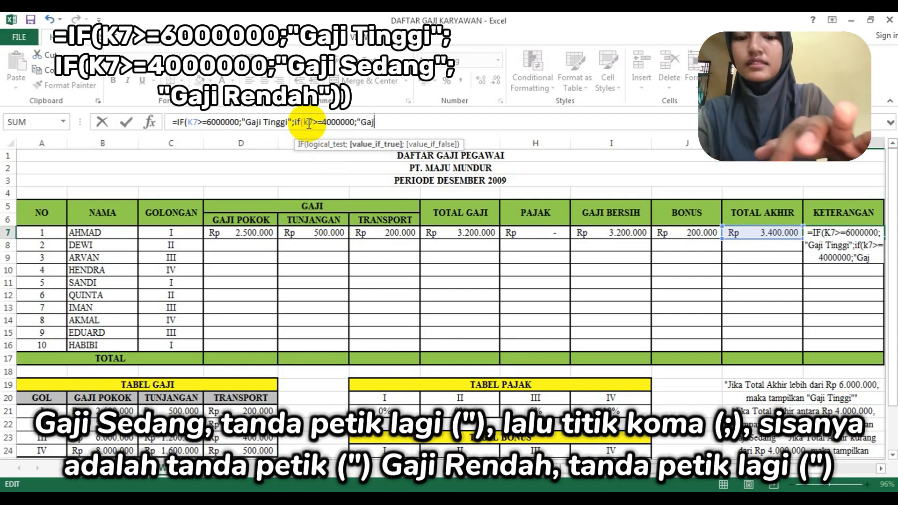
{"action": "type", "text": "i Sedang\""}
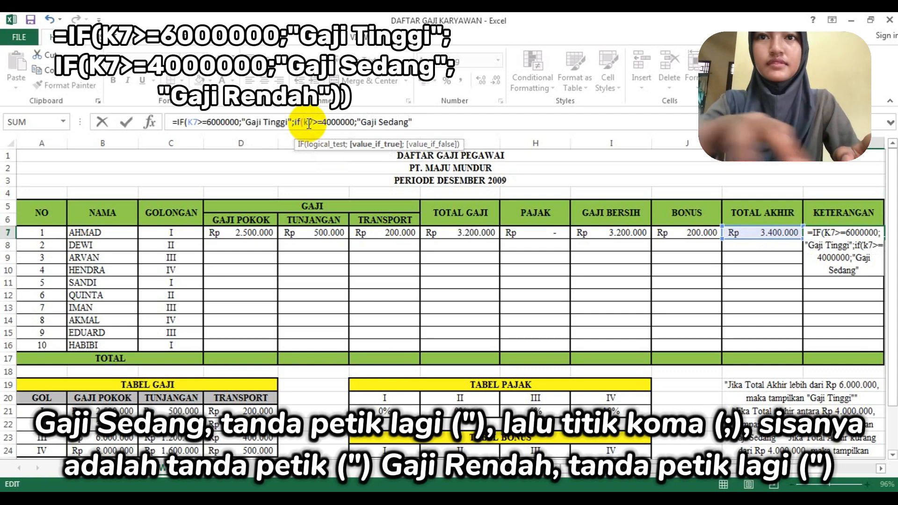
{"action": "type", "text": ";"}
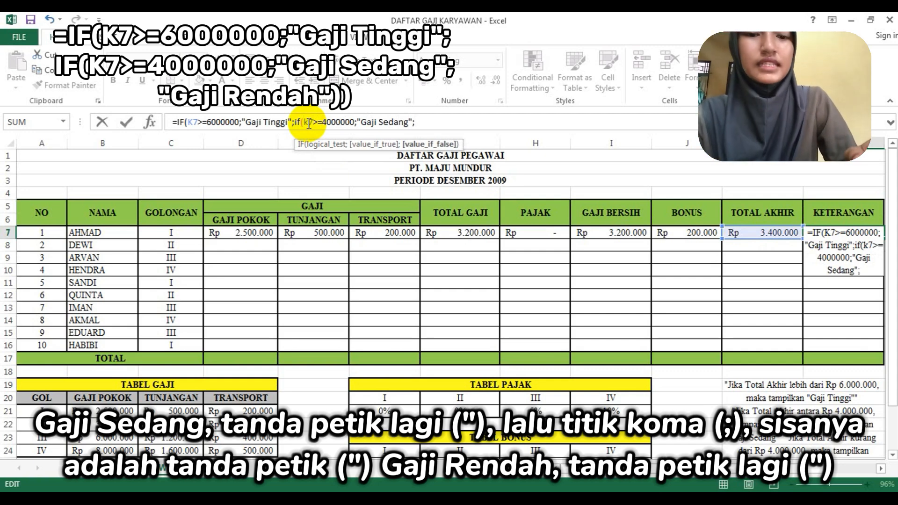
{"action": "type", "text": "\"Gaji"}
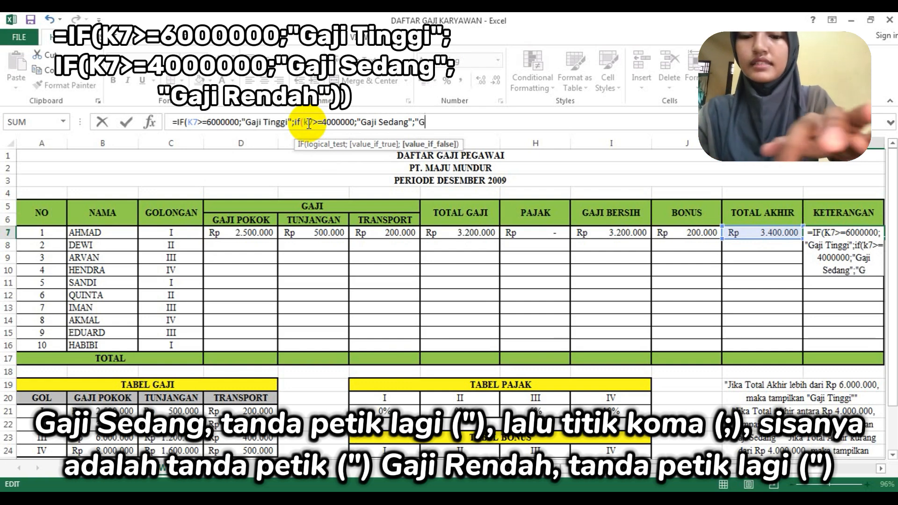
{"action": "type", "text": " Rendah"}
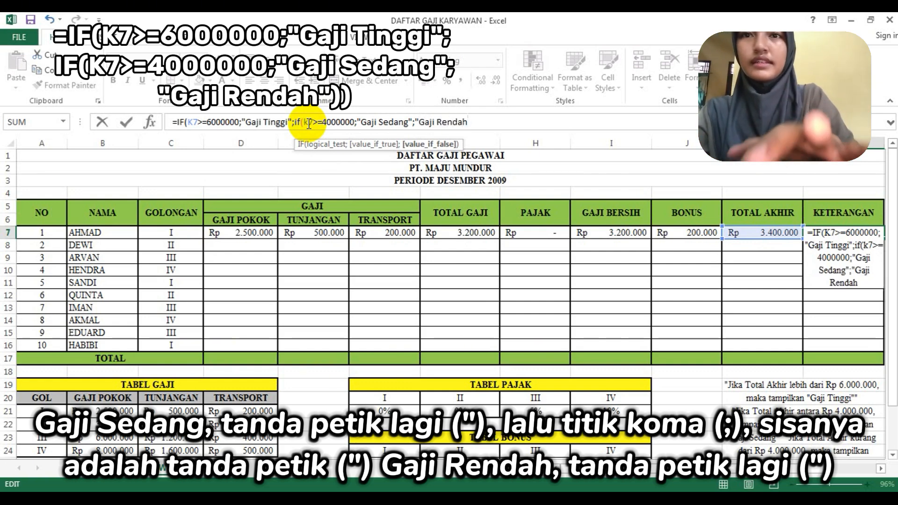
{"action": "type", "text": "\"))"}
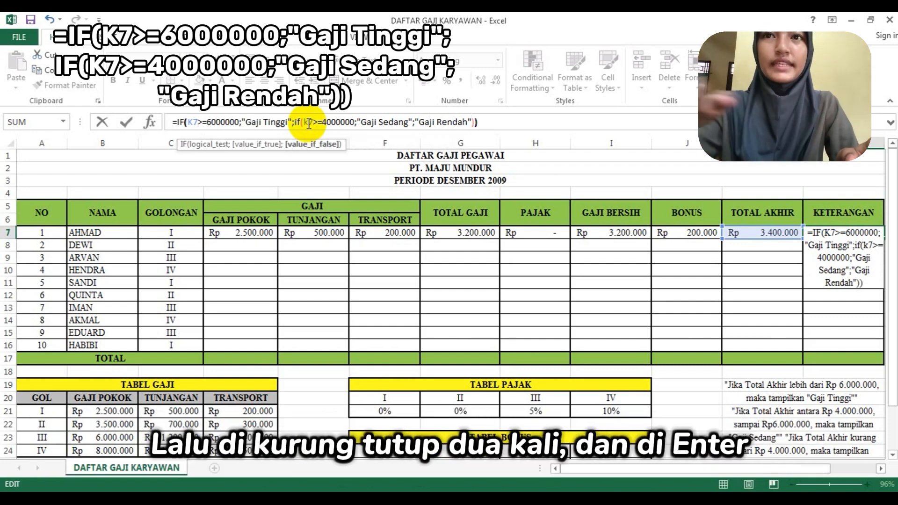
- Add "Gaji Rendah" as the nested IF's value if false and complete the L7 Keterangan formula
{"action": "key", "text": "Return"}
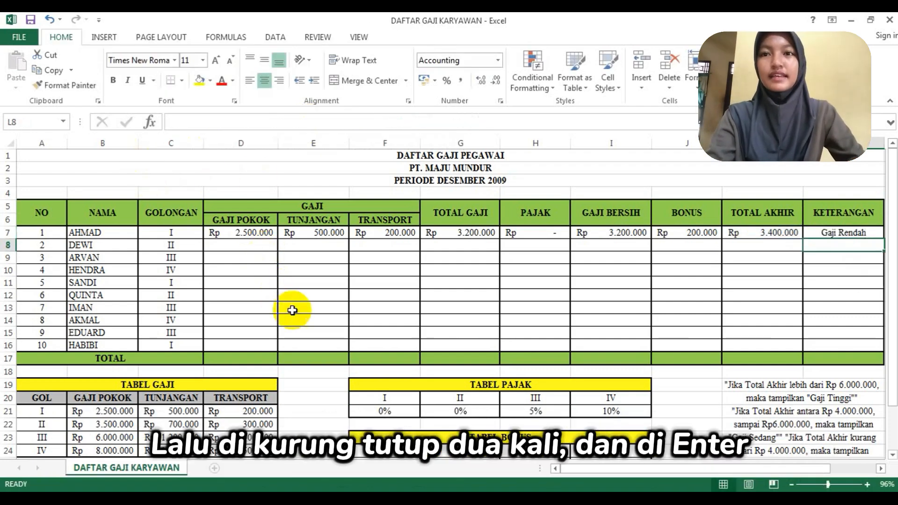
- Fill the first employee's formulas in D7:L7 down through row 16 for all the other employees
{"action": "left_click_drag", "start_coordinate": [253, 233], "coordinate": [826, 233]}
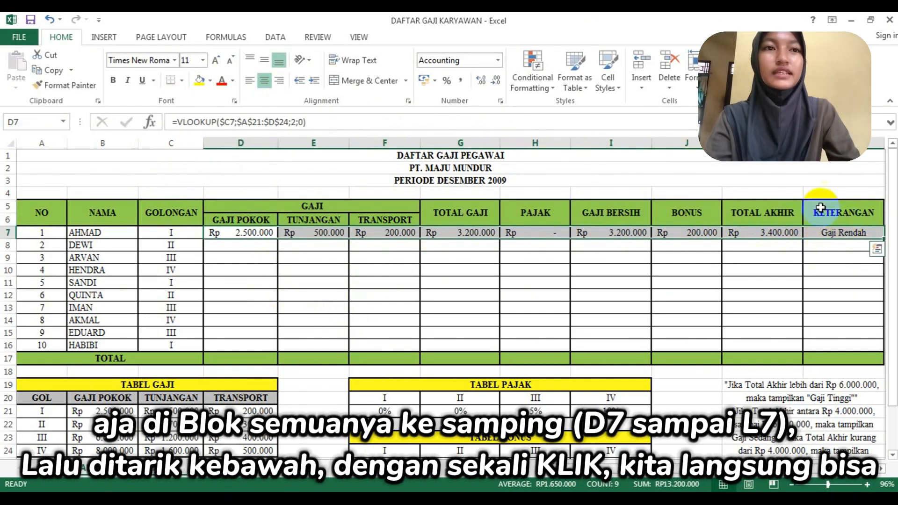
{"action": "left_click_drag", "start_coordinate": [884, 239], "coordinate": [873, 360]}
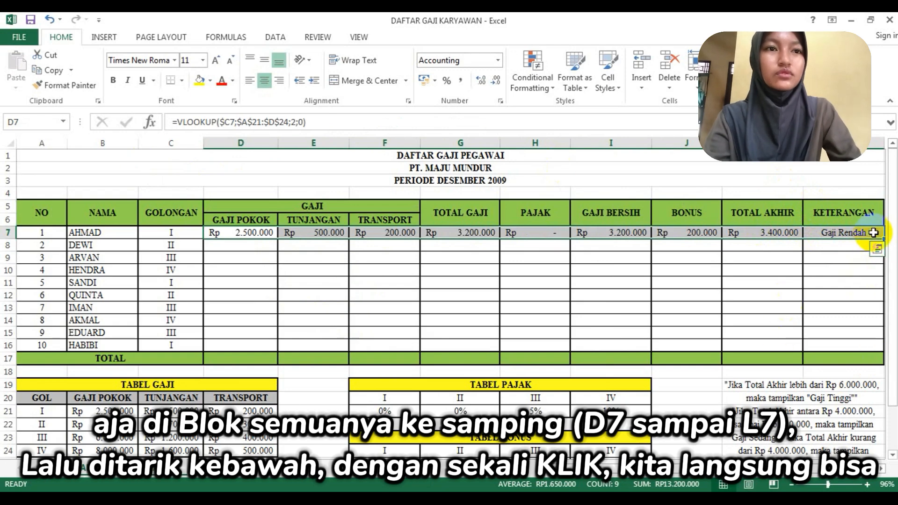
{"action": "left_click_drag", "start_coordinate": [884, 239], "coordinate": [880, 346]}
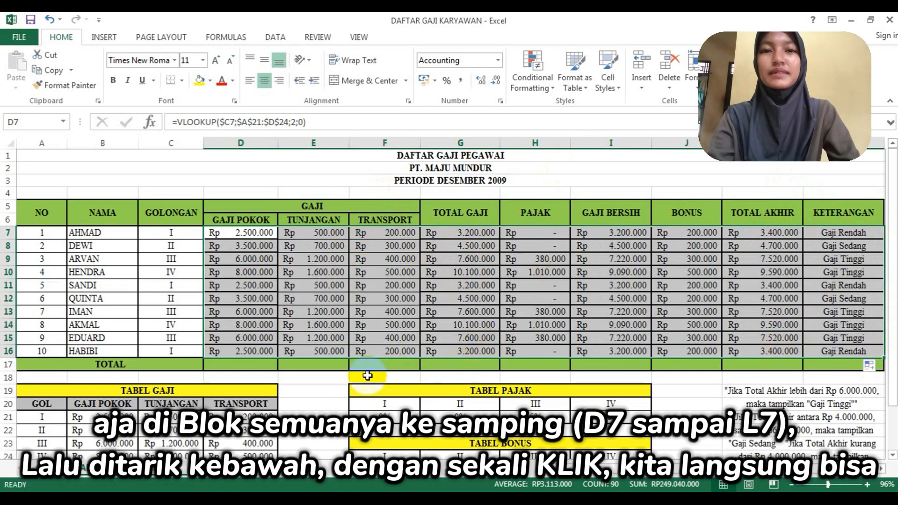
- Total the Gaji Pokok column in D17 of the TOTAL row with the formula =SUM(D7:D16)
{"action": "left_click", "coordinate": [257, 363]}
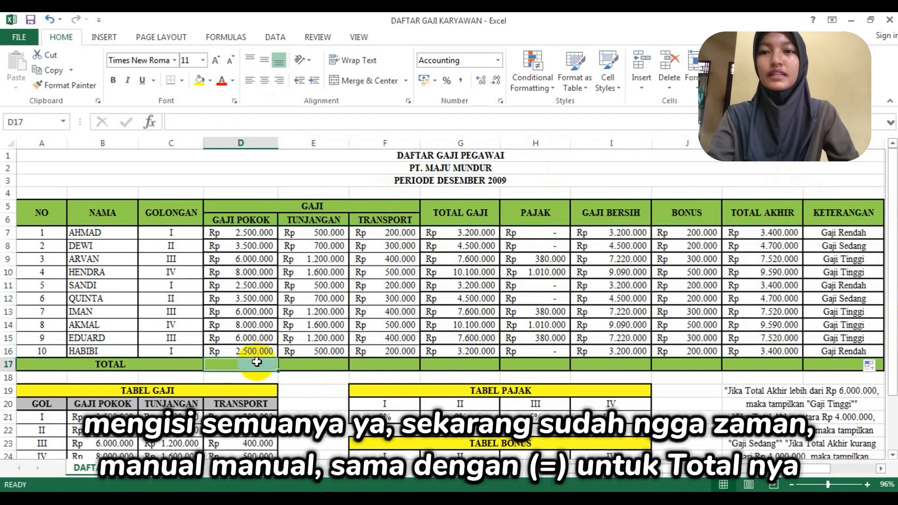
{"action": "type", "text": "="}
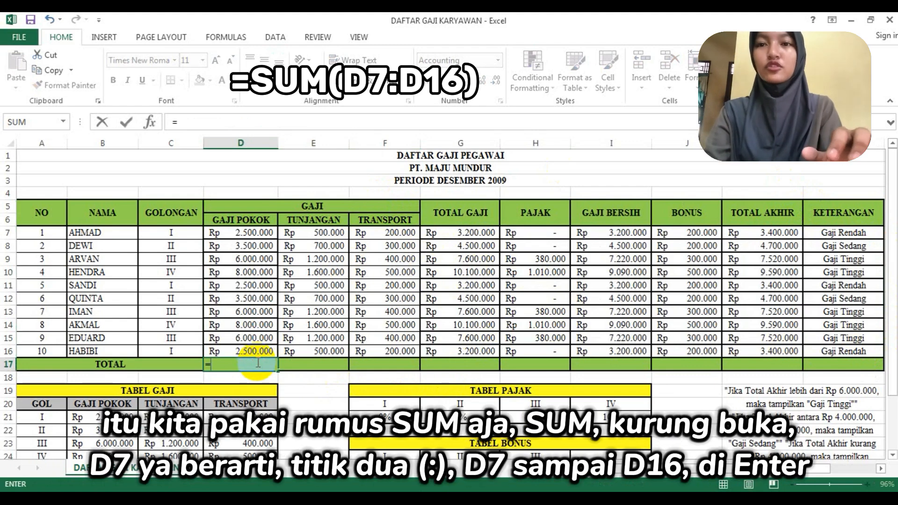
{"action": "type", "text": "sum"}
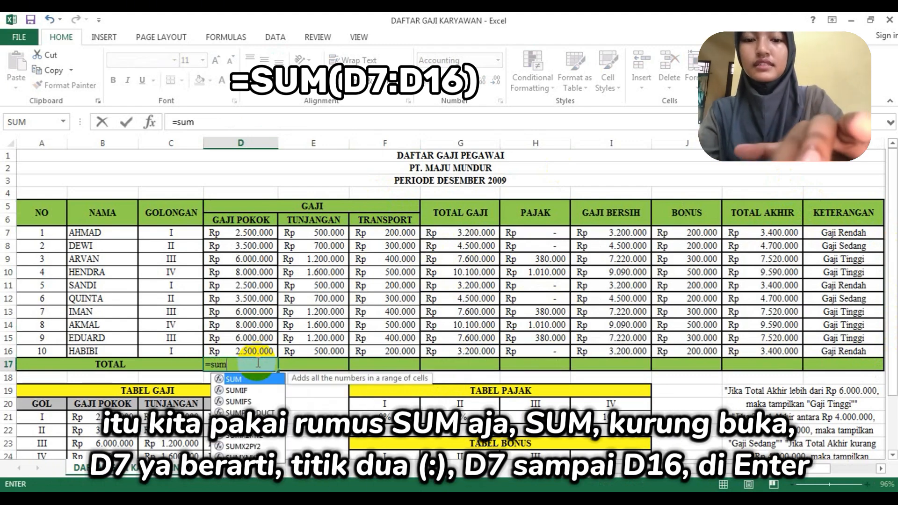
{"action": "type", "text": "("}
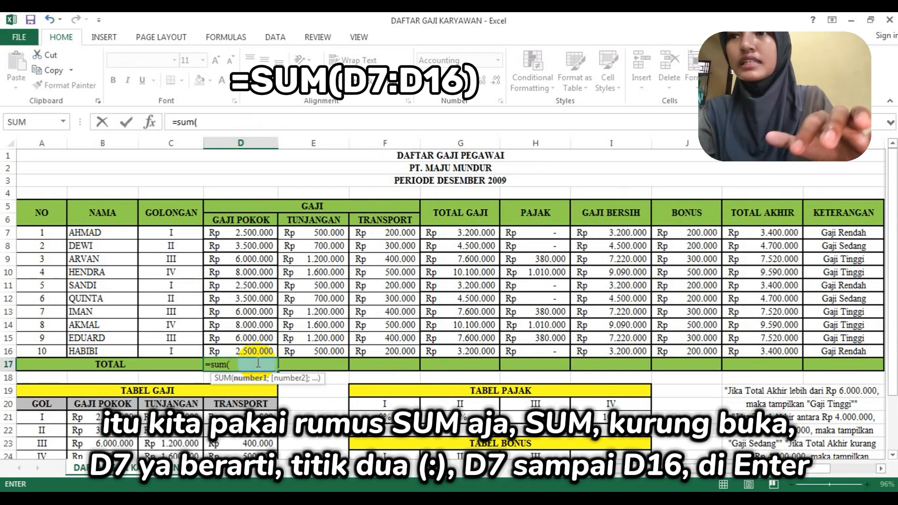
{"action": "type", "text": "d7"}
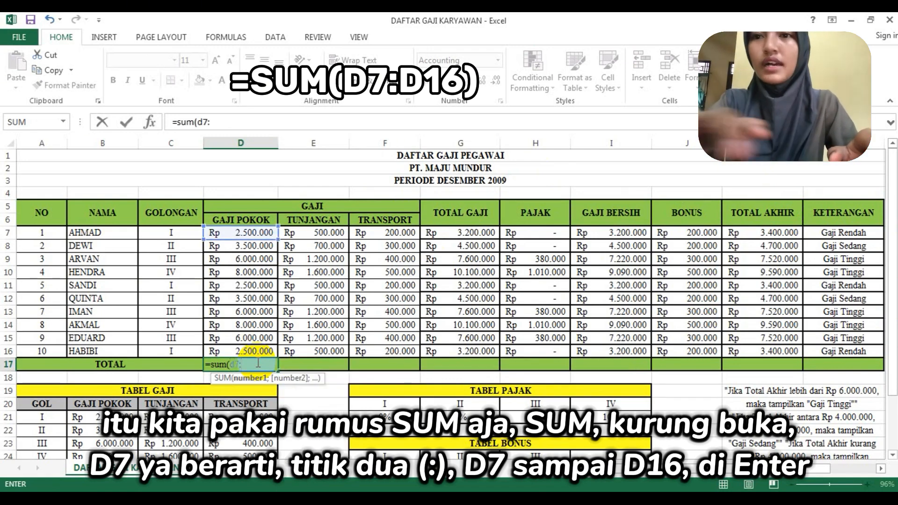
{"action": "type", "text": ":d16"}
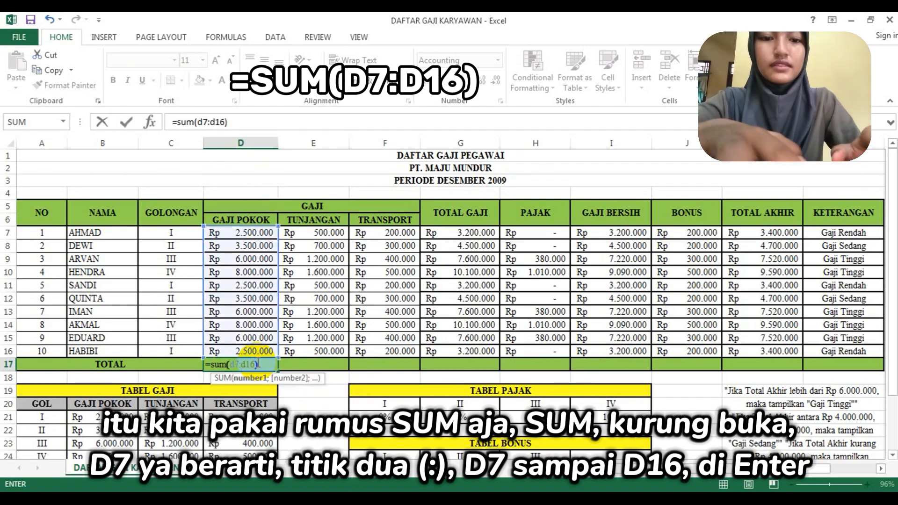
{"action": "key", "text": "Return"}
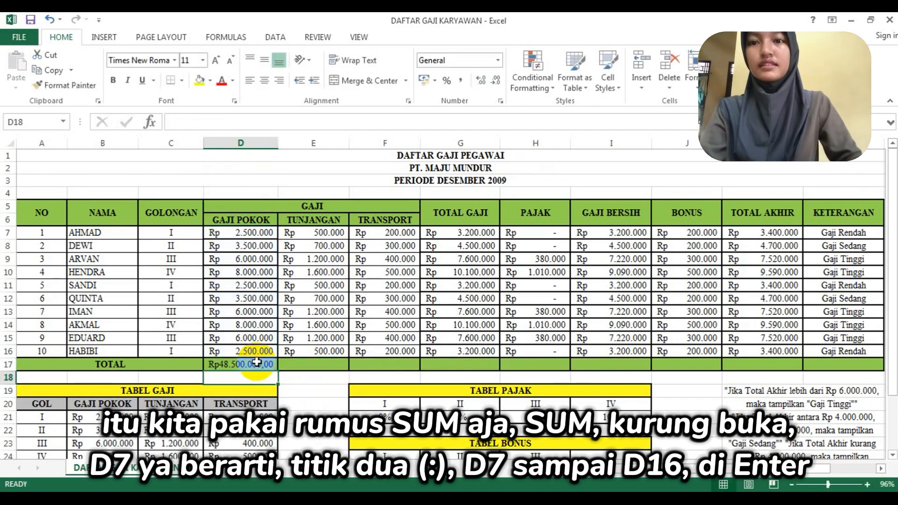
- Copy the D17 SUM formula across the TOTAL row through the Total Akhir column, K17
{"action": "left_click", "coordinate": [257, 362]}
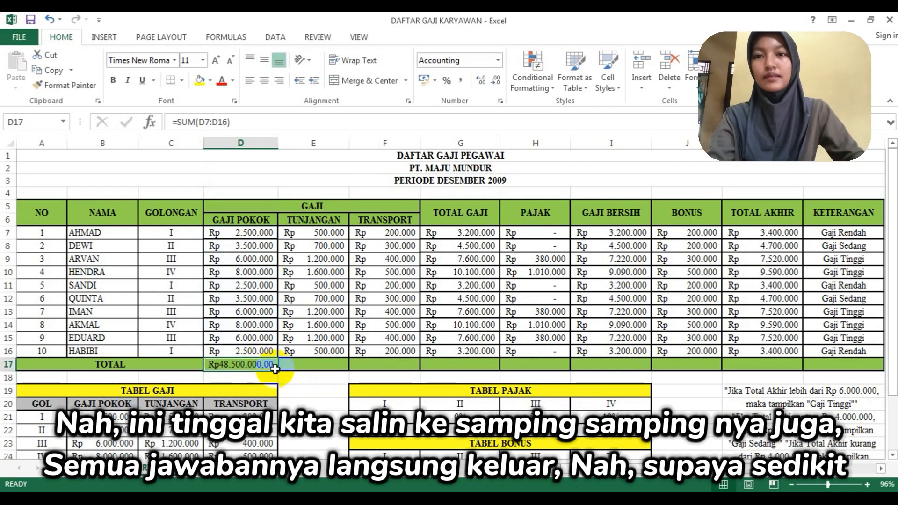
{"action": "left_click_drag", "start_coordinate": [279, 370], "coordinate": [827, 358]}
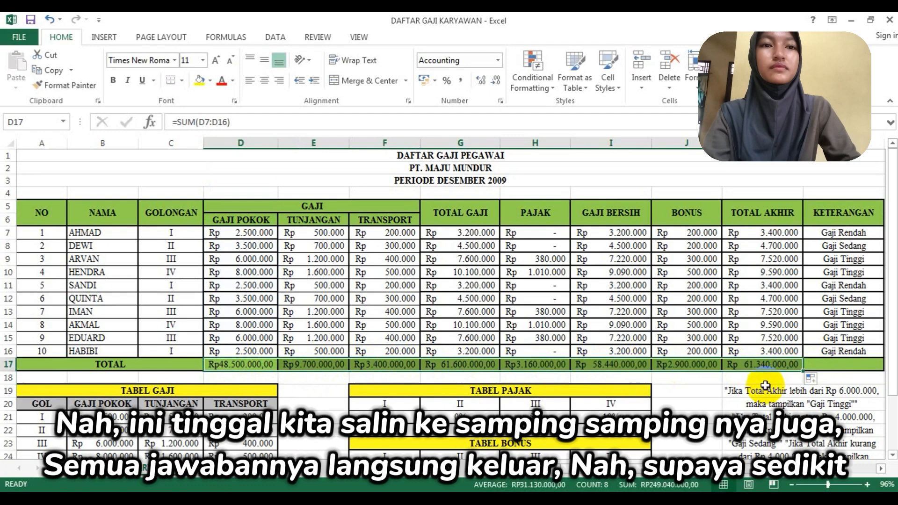
{"action": "left_click", "coordinate": [444, 298]}
- Remove the decimal places from the totals in D17:K17 so their number format matches the rows above
{"action": "scroll", "coordinate": [376, 319], "scroll_direction": "down", "scroll_amount": 2}
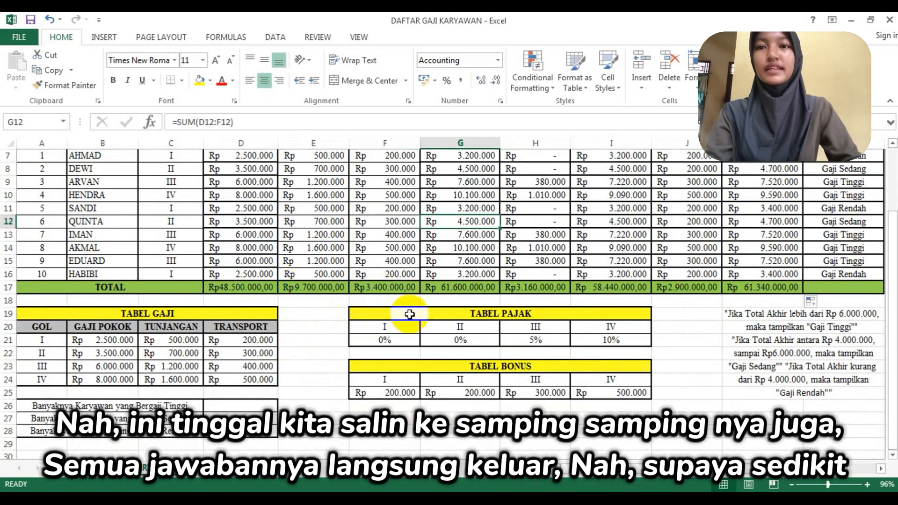
{"action": "left_click_drag", "start_coordinate": [259, 283], "coordinate": [764, 286]}
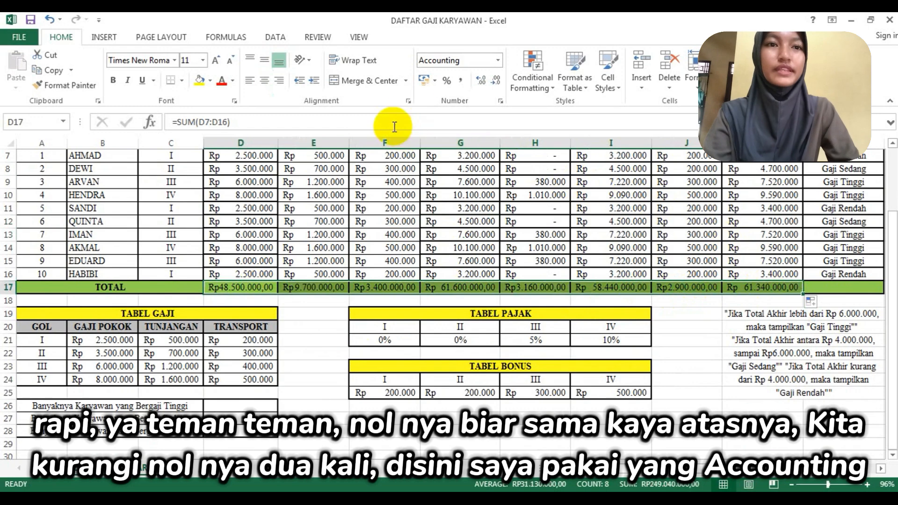
{"action": "left_click", "coordinate": [484, 82]}
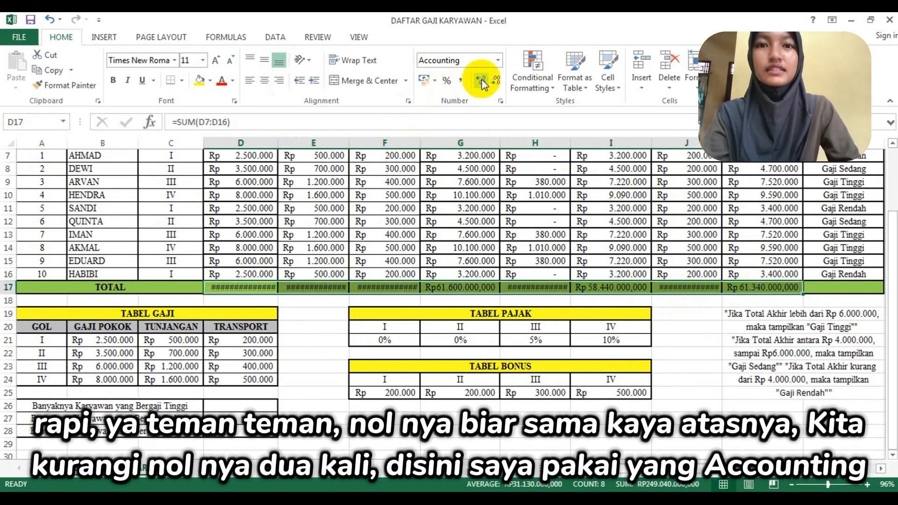
{"action": "left_click", "coordinate": [492, 82]}
{"action": "left_click", "coordinate": [496, 83]}
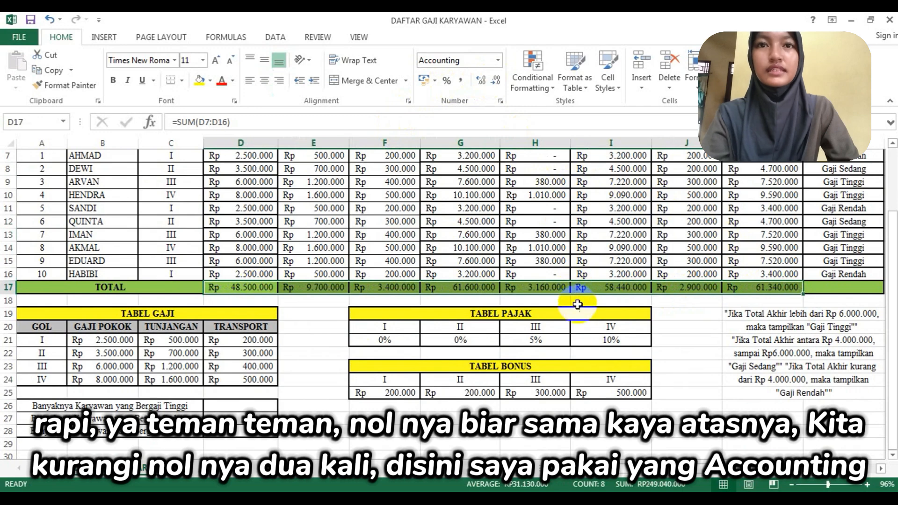
{"action": "left_click", "coordinate": [456, 300]}
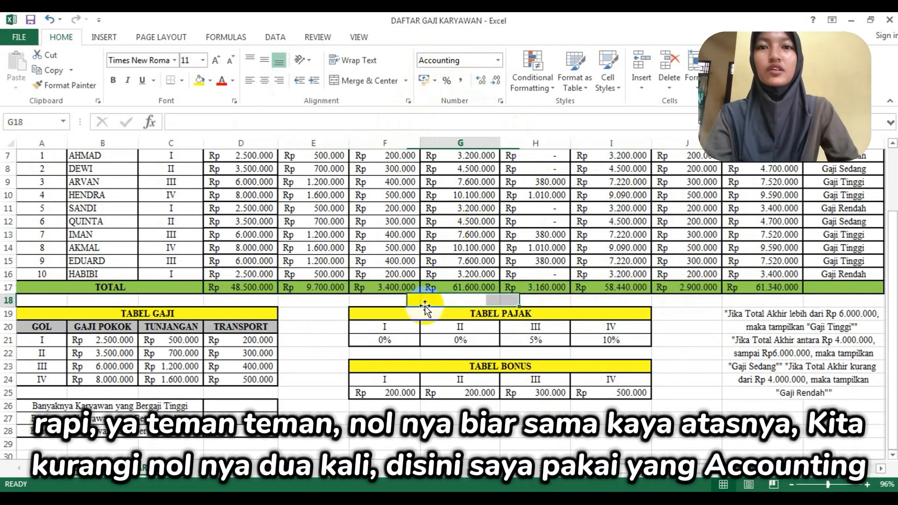
- Count the high-salary employees in D26 with the formula =COUNTIF(L7:L16;"Gaji Tinggi")
{"action": "scroll", "coordinate": [180, 302], "scroll_direction": "down", "scroll_amount": 1}
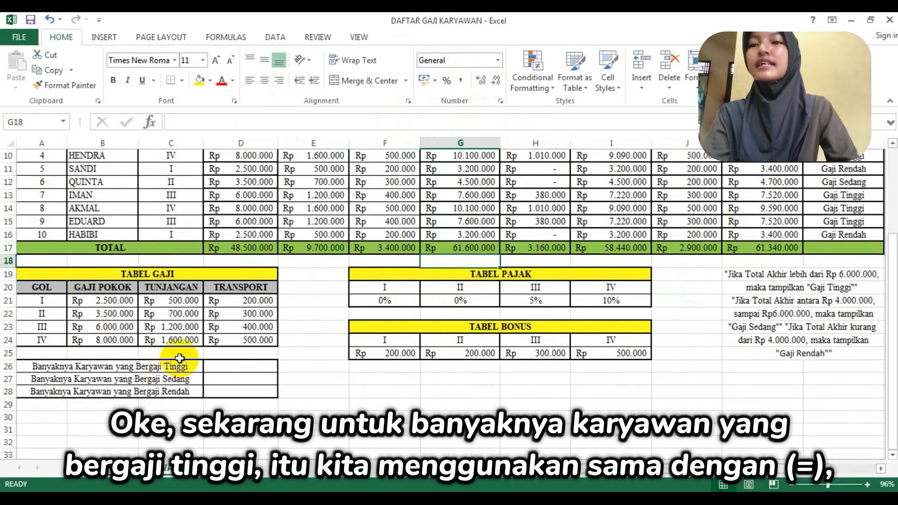
{"action": "left_click", "coordinate": [250, 368]}
{"action": "type", "text": "="}
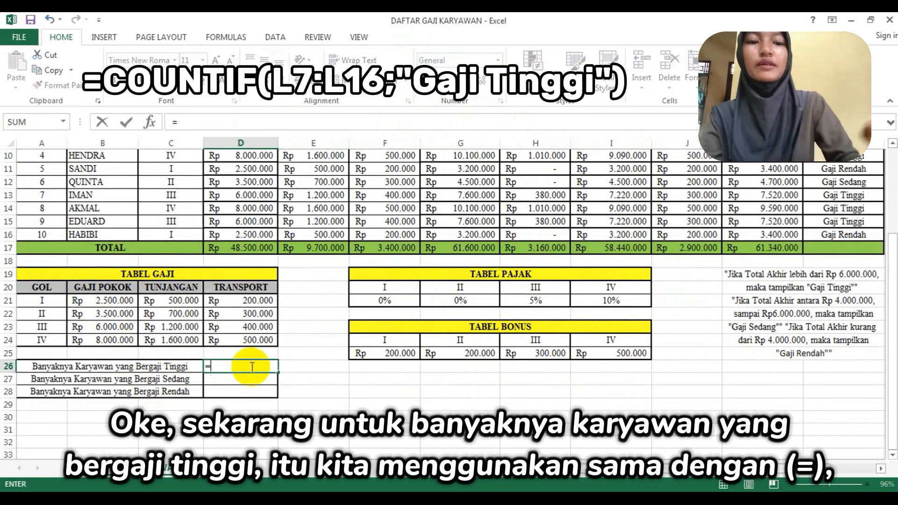
{"action": "type", "text": "ciu"}
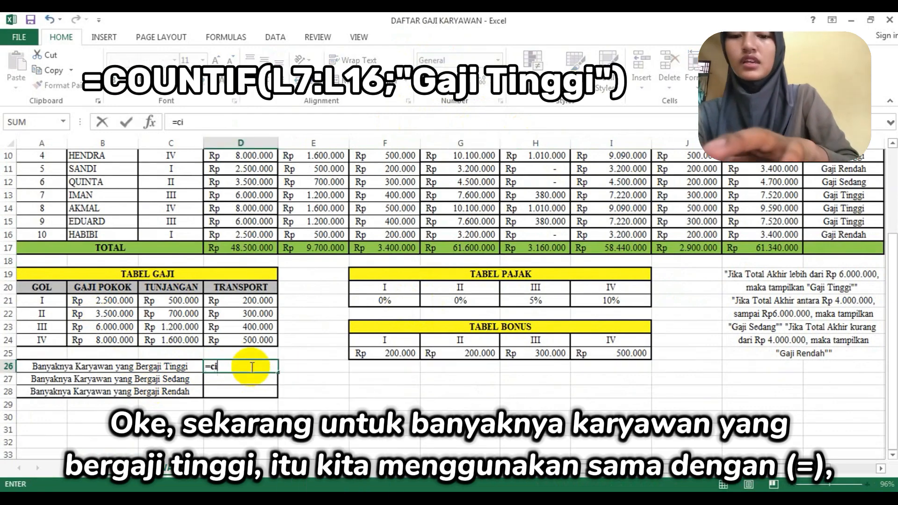
{"action": "key", "text": "BackSpace"}
{"action": "key", "text": "BackSpace"}
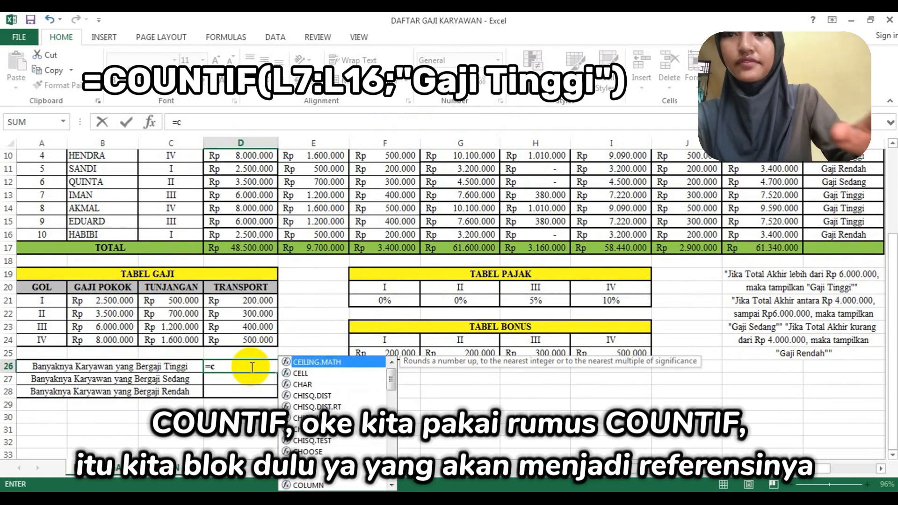
{"action": "type", "text": "ounti"}
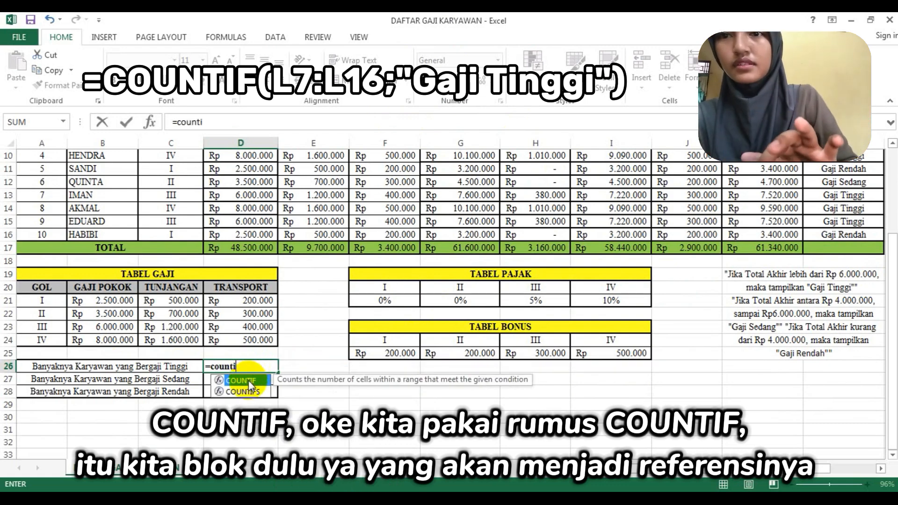
{"action": "double_click", "coordinate": [247, 380]}
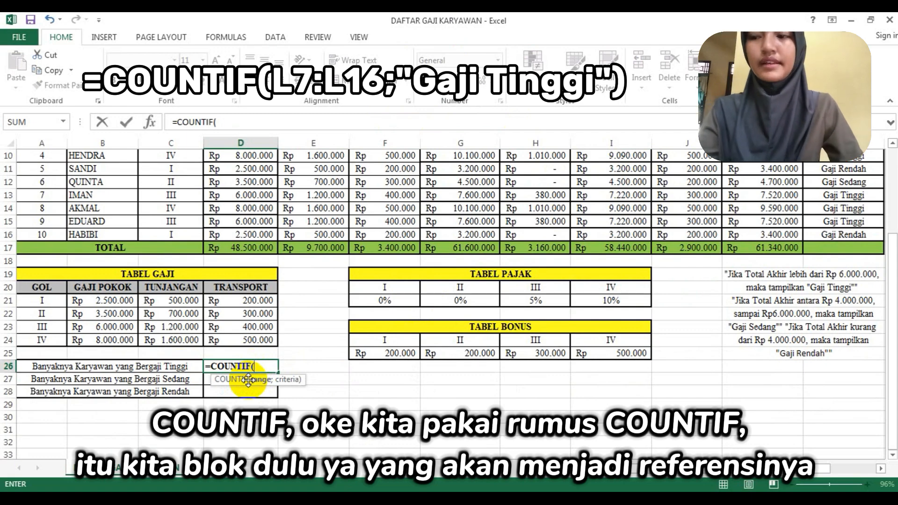
{"action": "scroll", "coordinate": [323, 361], "scroll_direction": "up", "scroll_amount": 3}
{"action": "left_click_drag", "start_coordinate": [844, 229], "coordinate": [853, 350]}
{"action": "scroll", "coordinate": [579, 317], "scroll_direction": "down", "scroll_amount": 4}
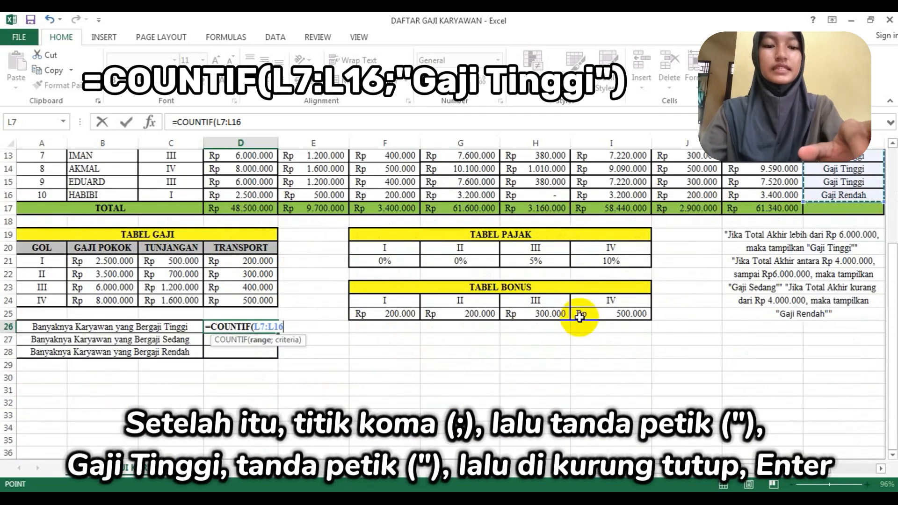
{"action": "scroll", "coordinate": [580, 317], "scroll_direction": "up", "scroll_amount": 2}
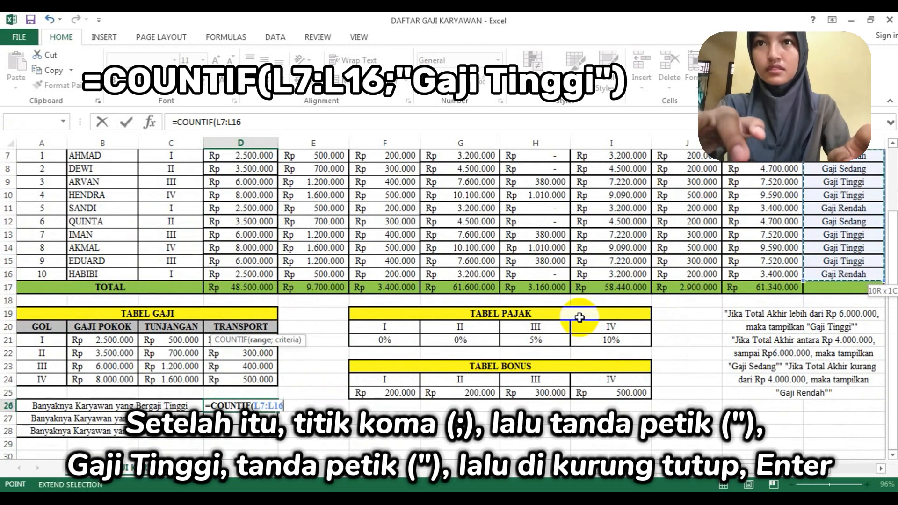
{"action": "type", "text": ";\"Gaji Tinggi"}
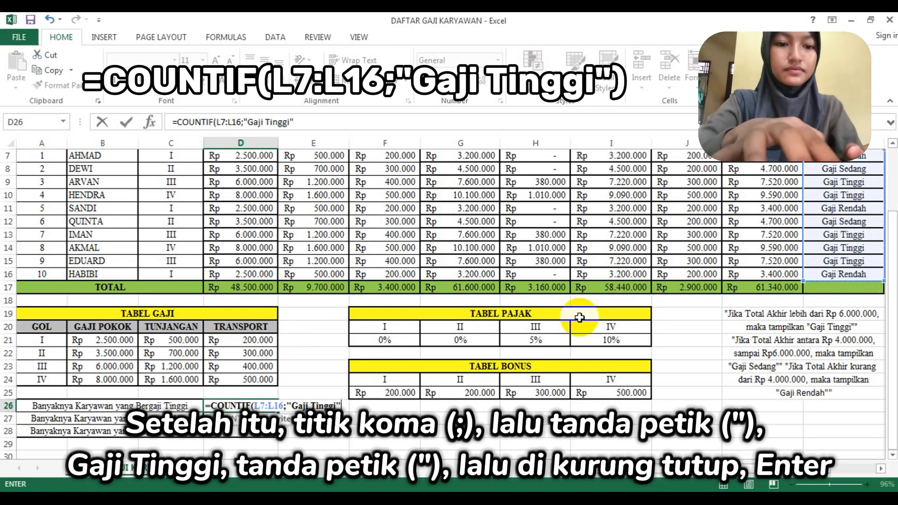
{"action": "key", "text": "Return"}
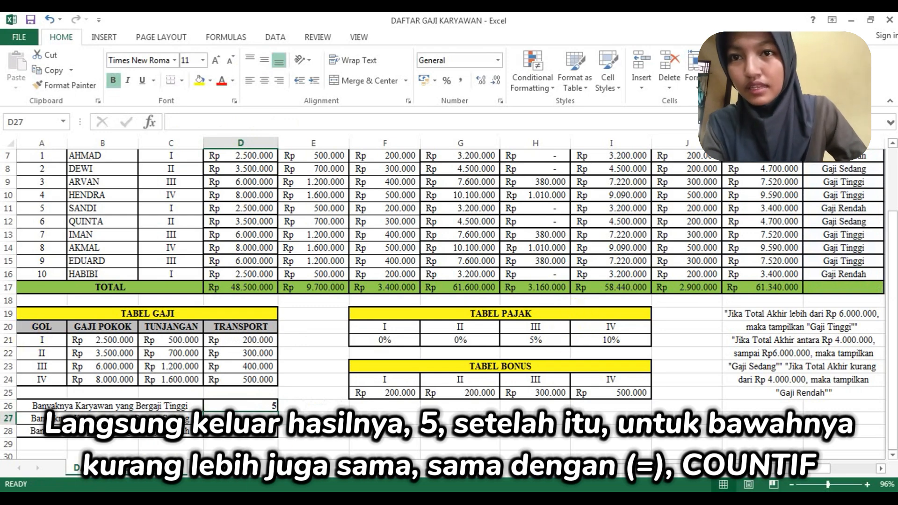
- Count the medium-salary employees in D27 with the formula =COUNTIF(L7:L16;"Gaji Sedang")
{"action": "type", "text": "="}
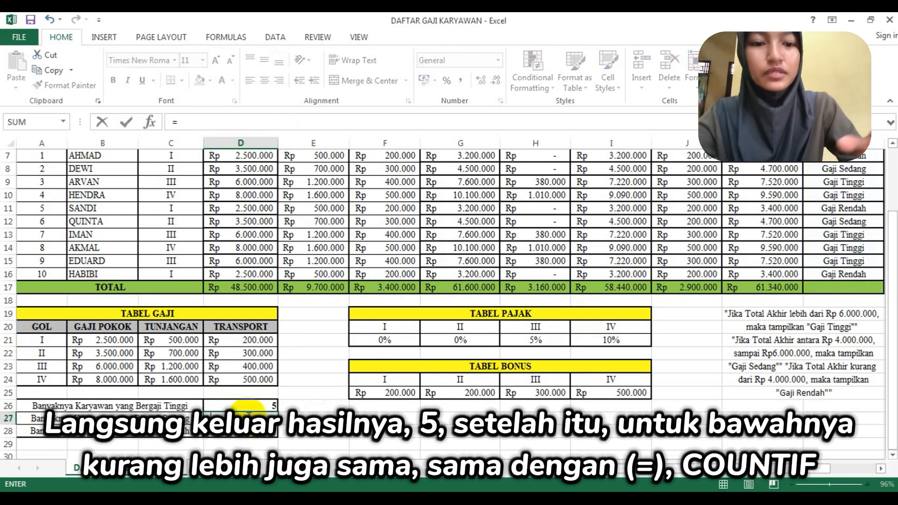
{"action": "type", "text": "Cou"}
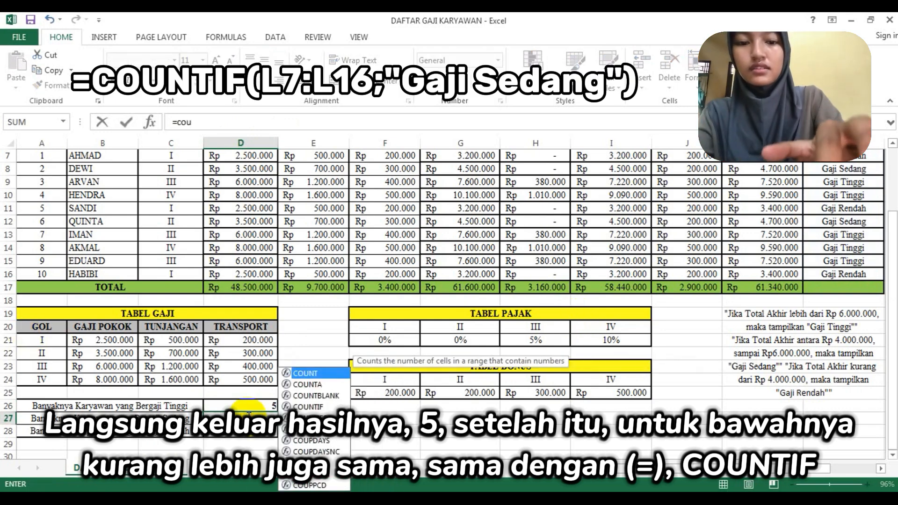
{"action": "type", "text": "ntif"}
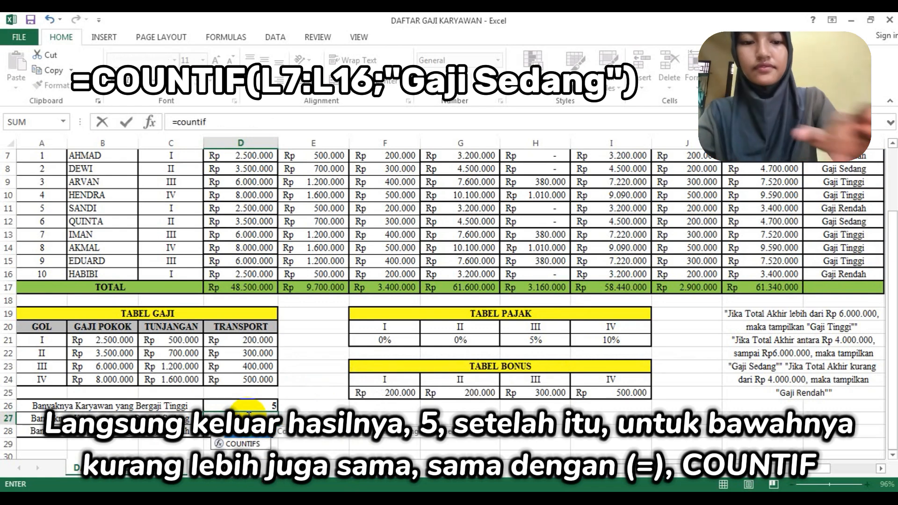
{"action": "type", "text": "("}
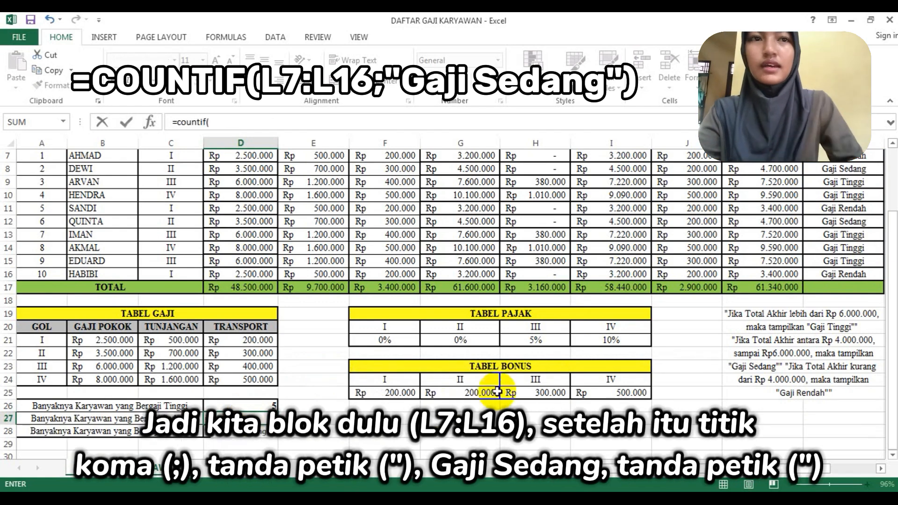
{"action": "scroll", "coordinate": [248, 408], "scroll_direction": "up", "scroll_amount": 2}
{"action": "left_click", "coordinate": [843, 233]}
{"action": "left_click_drag", "start_coordinate": [847, 254], "coordinate": [848, 351]}
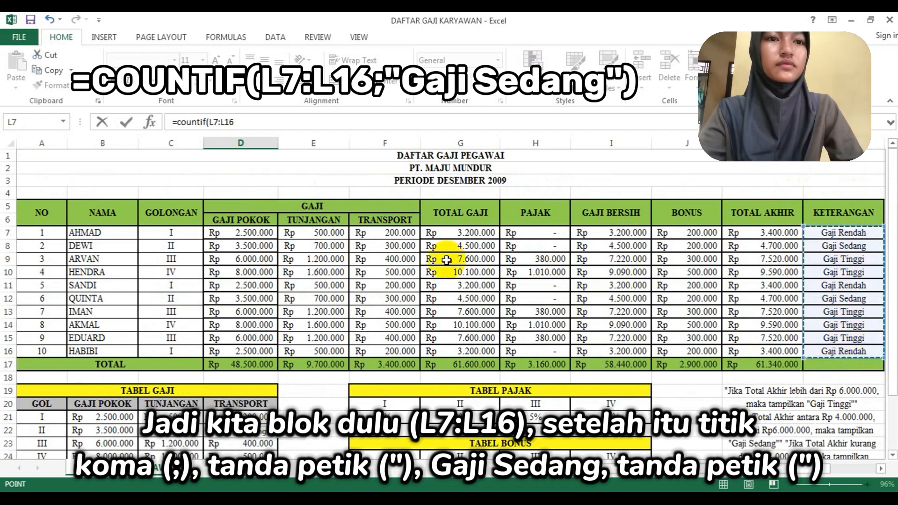
{"action": "scroll", "coordinate": [402, 271], "scroll_direction": "down", "scroll_amount": 3}
{"action": "type", "text": ";\"Gaji Sedang"}
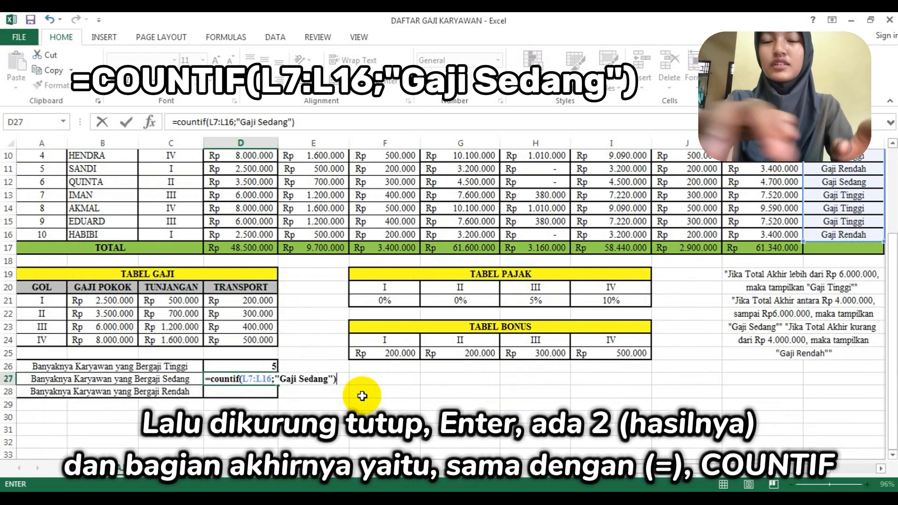
{"action": "key", "text": "Return"}
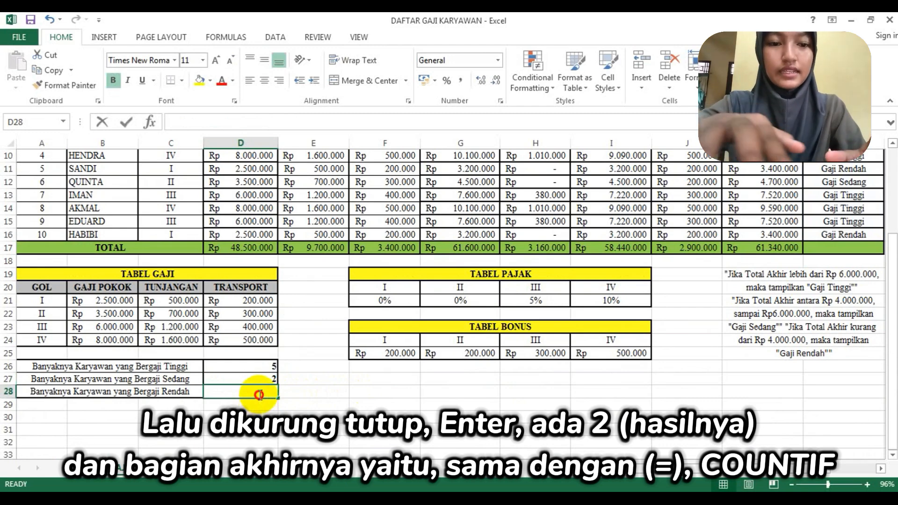
- Count the low-salary employees in D28 with the formula =COUNTIF(L7:L16;"Gaji Rendah")
{"action": "type", "text": "="}
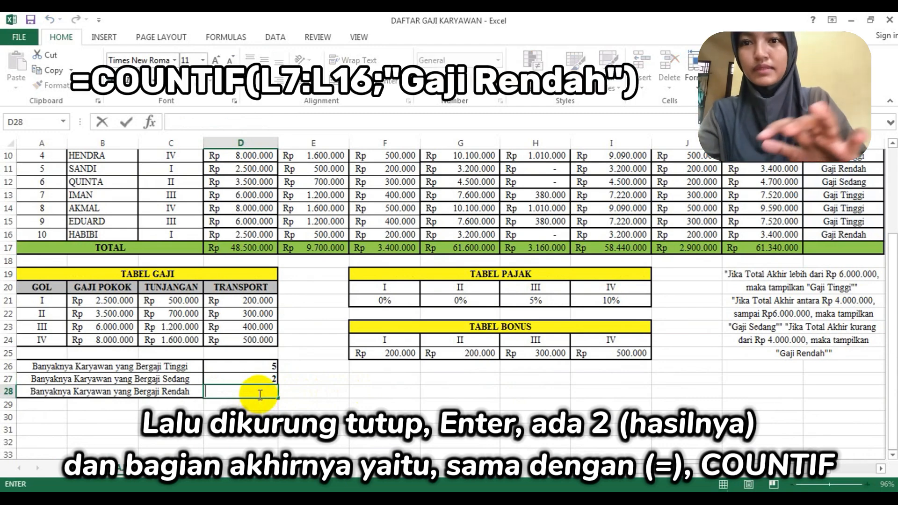
{"action": "type", "text": "="}
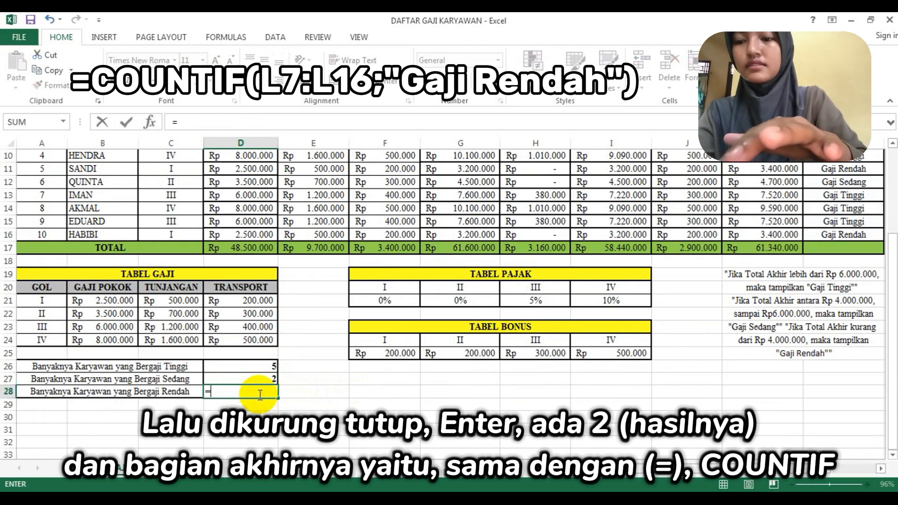
{"action": "type", "text": "G"}
{"action": "key", "text": "BackSpace"}
{"action": "type", "text": "COUN"}
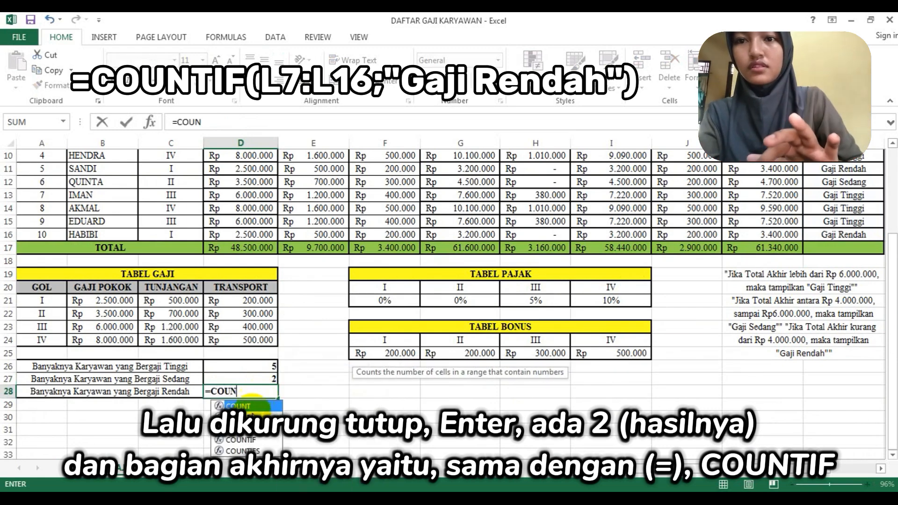
{"action": "double_click", "coordinate": [246, 442]}
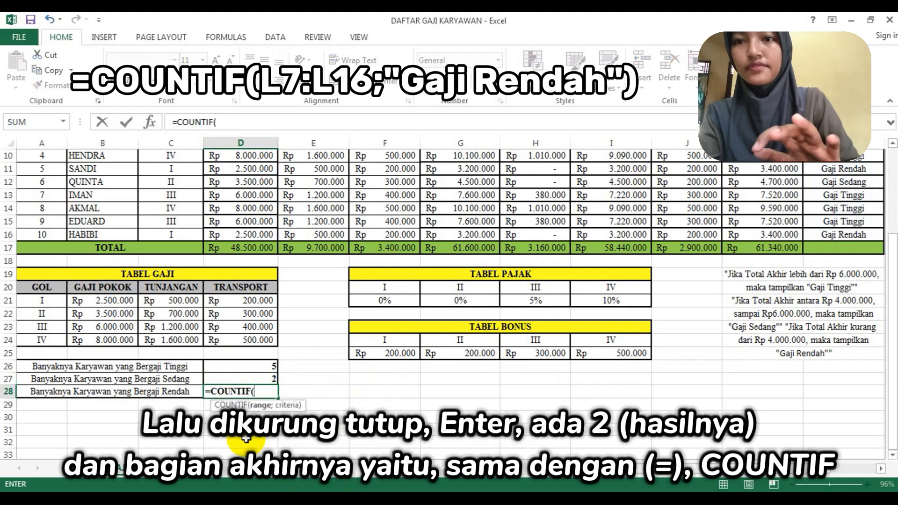
{"action": "scroll", "coordinate": [421, 313], "scroll_direction": "up", "scroll_amount": 2}
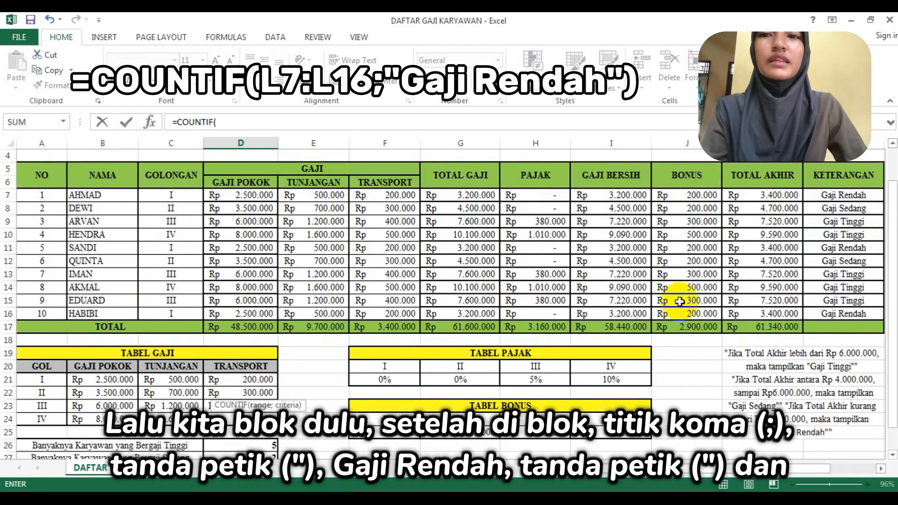
{"action": "left_click_drag", "start_coordinate": [849, 201], "coordinate": [857, 312]}
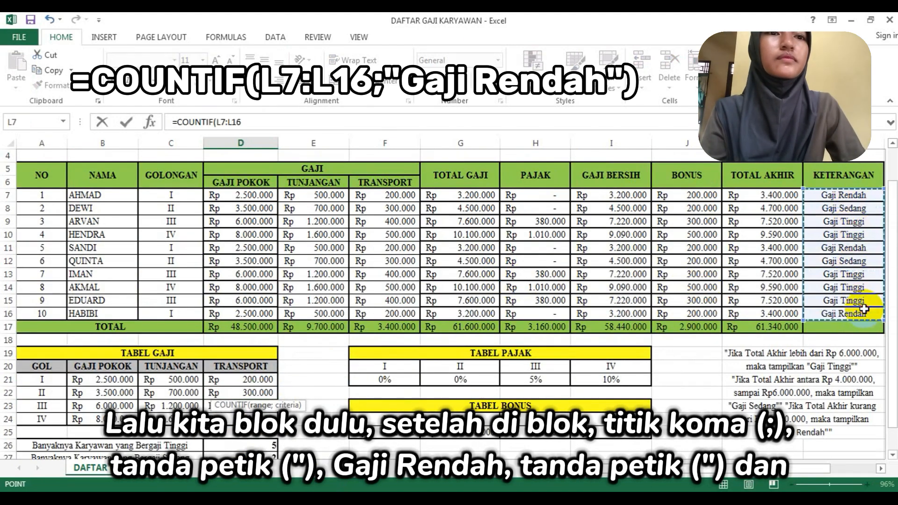
{"action": "scroll", "coordinate": [646, 304], "scroll_direction": "down", "scroll_amount": 2}
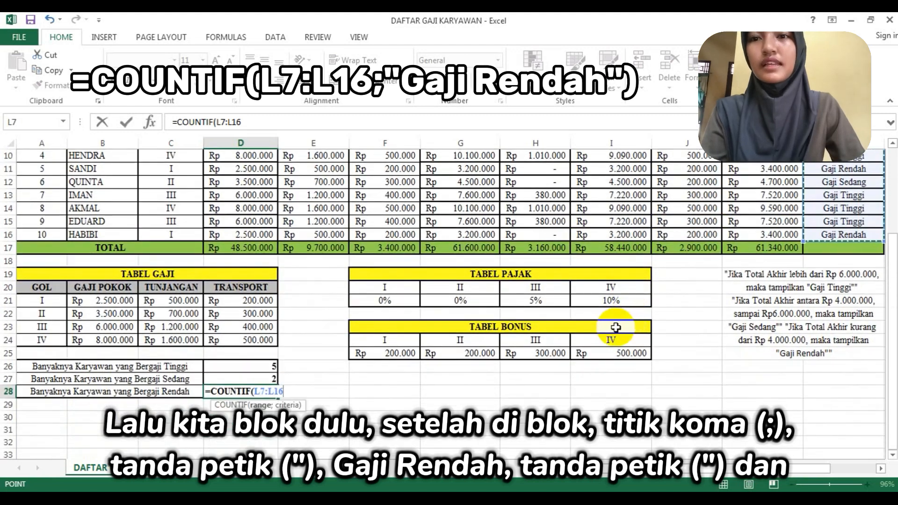
{"action": "type", "text": ";\"G"}
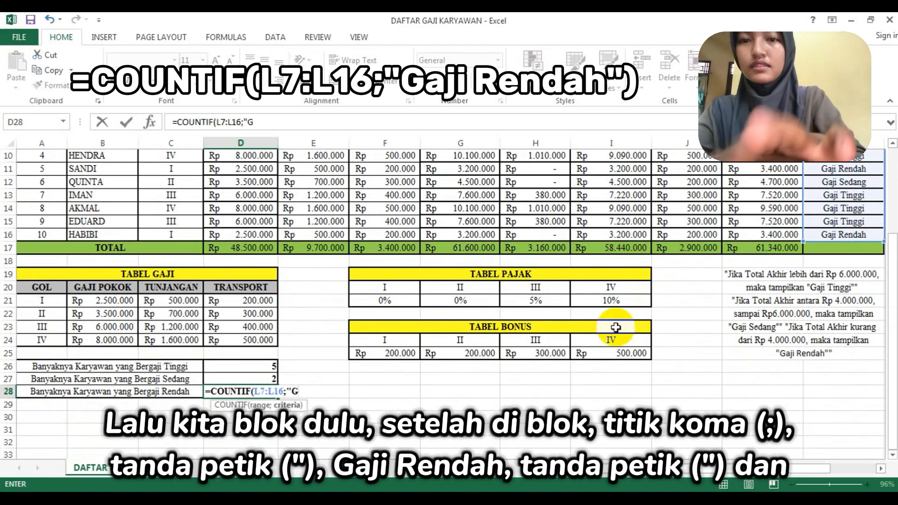
{"action": "type", "text": "aji Rendah\""}
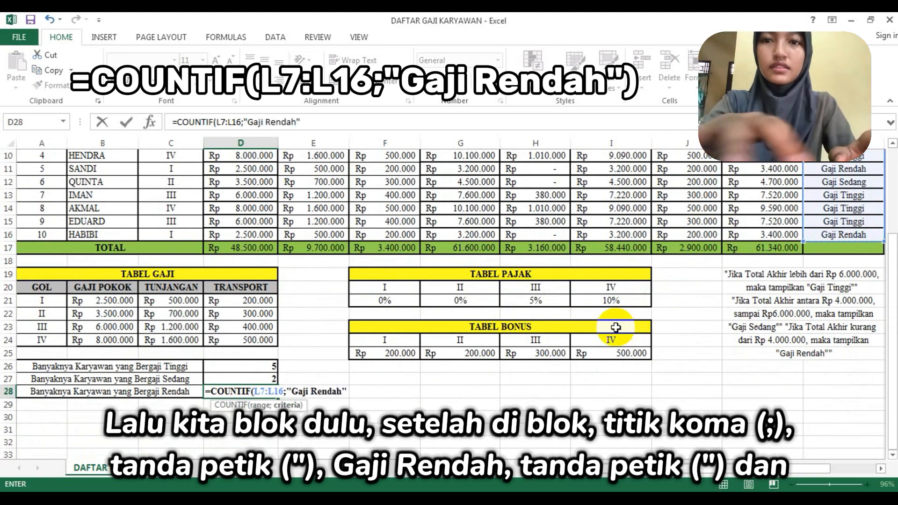
{"action": "type", "text": ")"}
{"action": "key", "text": "Return"}
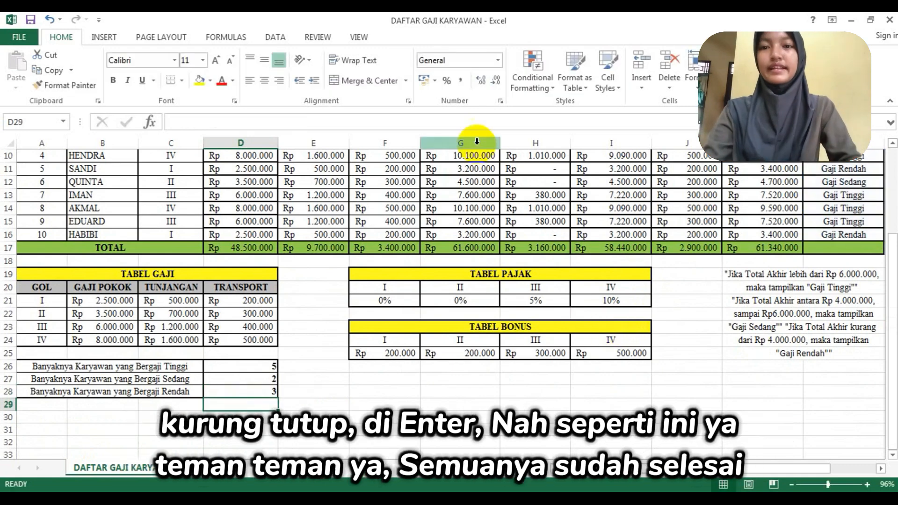
- Review the completed salary sheet, from the employee rows and TOTAL row down to the reference tables and category counts
{"action": "left_click", "coordinate": [522, 380]}
{"action": "scroll", "coordinate": [380, 341], "scroll_direction": "up", "scroll_amount": 3}
{"action": "scroll", "coordinate": [384, 338], "scroll_direction": "down", "scroll_amount": 2}
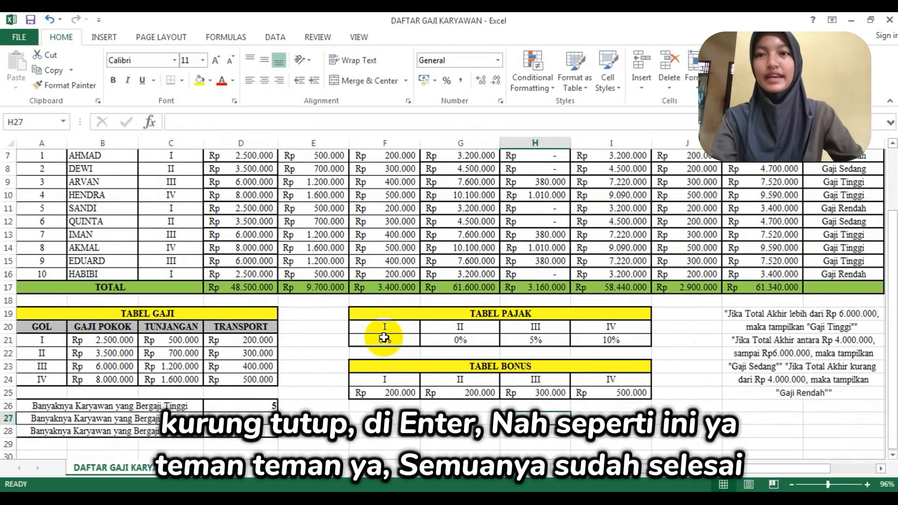
{"action": "scroll", "coordinate": [281, 260], "scroll_direction": "up", "scroll_amount": 2}
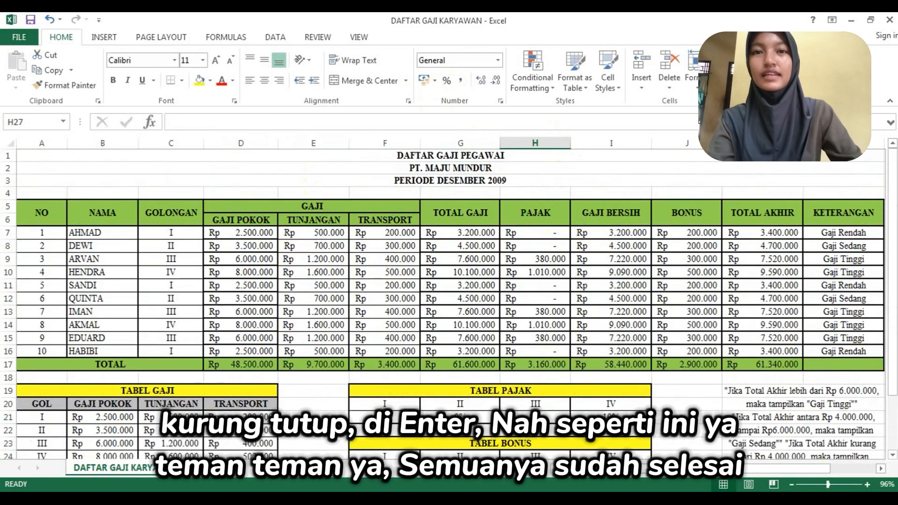
{"action": "scroll", "coordinate": [547, 410], "scroll_direction": "down", "scroll_amount": 2}
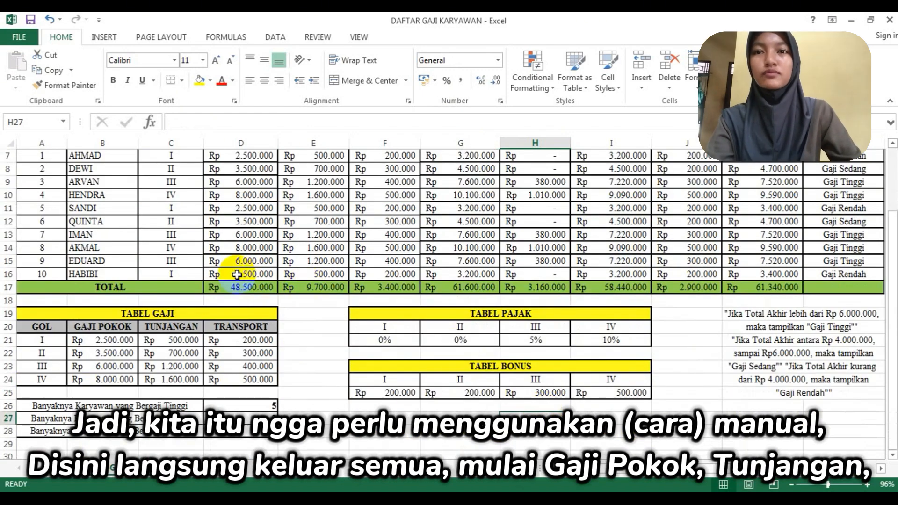
{"action": "scroll", "coordinate": [237, 275], "scroll_direction": "down", "scroll_amount": 1}
{"action": "scroll", "coordinate": [237, 274], "scroll_direction": "up", "scroll_amount": 3}
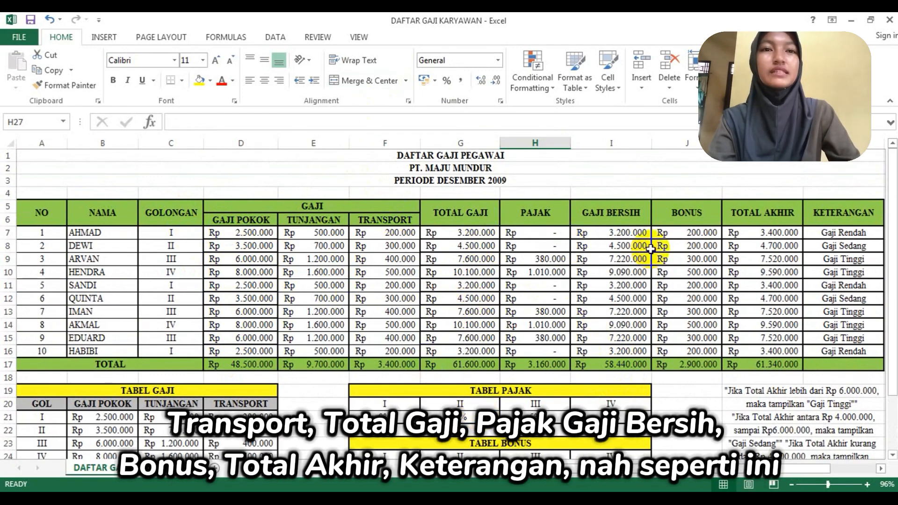
{"action": "scroll", "coordinate": [487, 277], "scroll_direction": "down", "scroll_amount": 2}
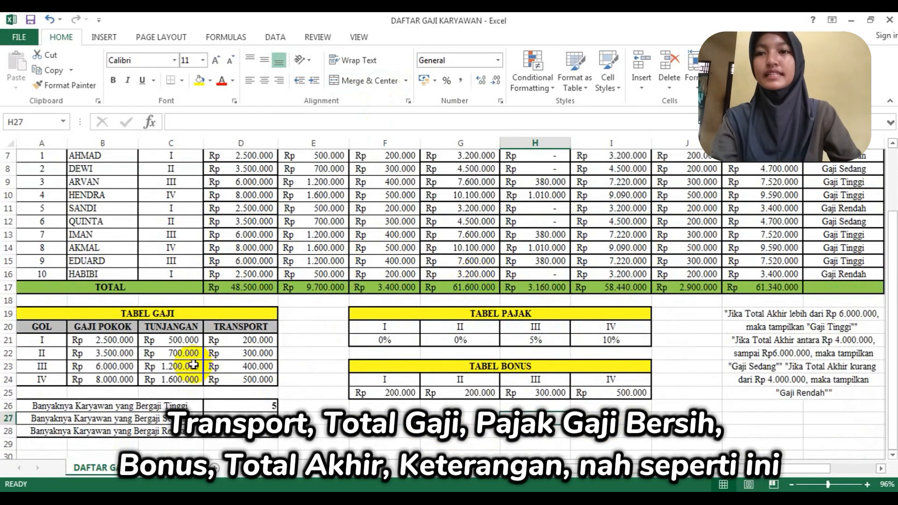
{"action": "scroll", "coordinate": [305, 444], "scroll_direction": "down", "scroll_amount": 2}
{"action": "scroll", "coordinate": [306, 444], "scroll_direction": "up", "scroll_amount": 3}
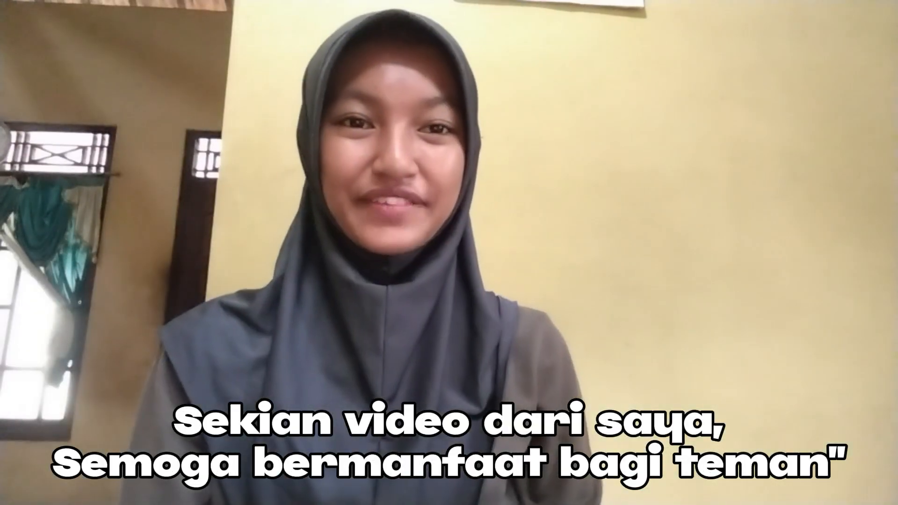